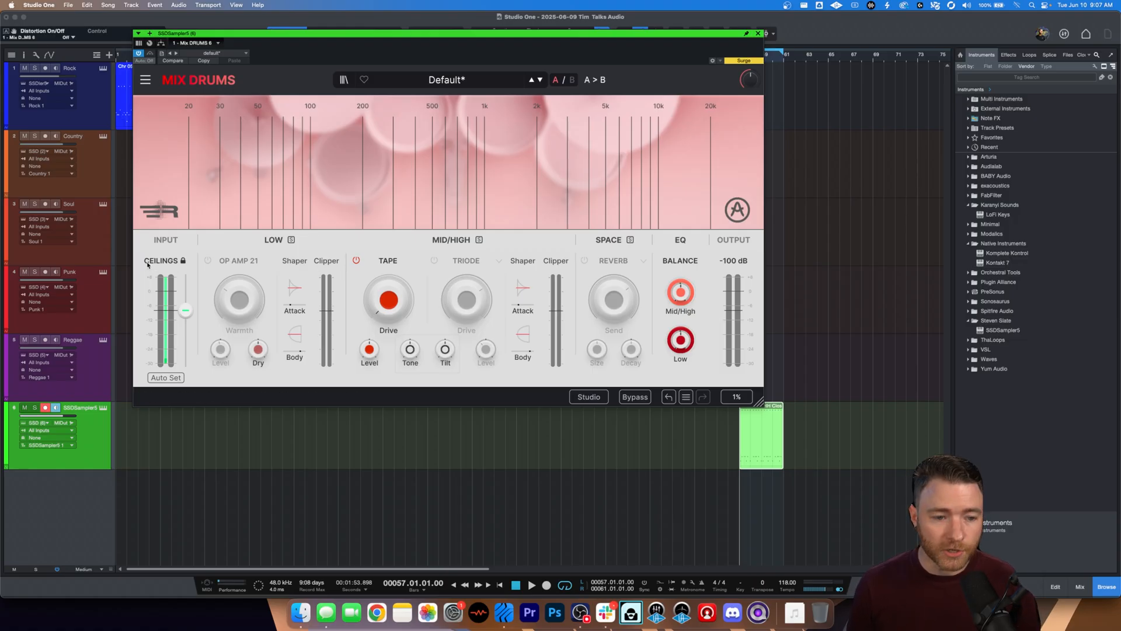
Lower the input peak level, and raise it back close to its original setting.
mouse_move(185, 310)
mouse_move(185, 310)
left_mouse_down()
mouse_move(185, 339)
mouse_move(185, 328)
left_mouse_up()
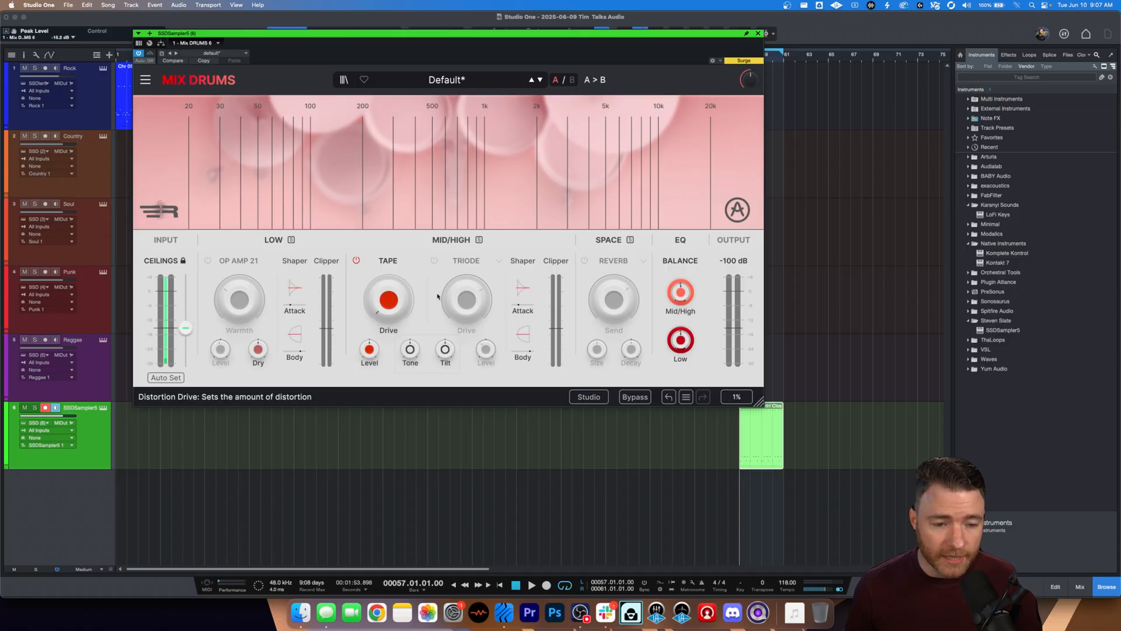
left_click_drag(186, 327, 185, 311)
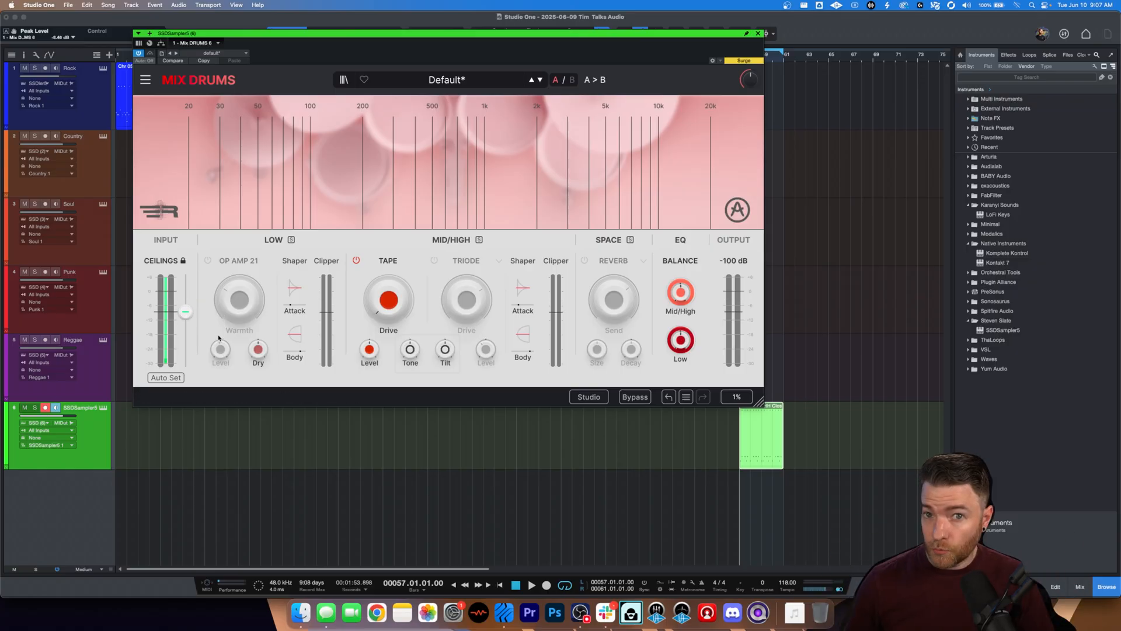
mouse_move(162, 302)
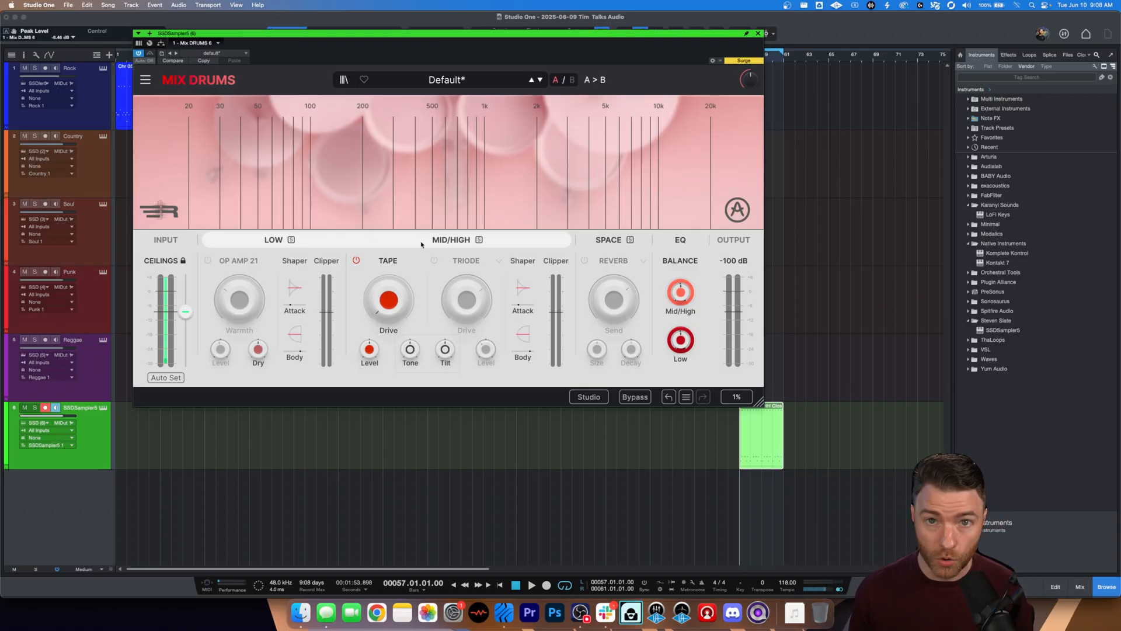
Show the Low and Mid/High band curve, raise the low crossover to about 120 Hz and lower the distortion crossover to about 2.7 kHz.
left_click(389, 244)
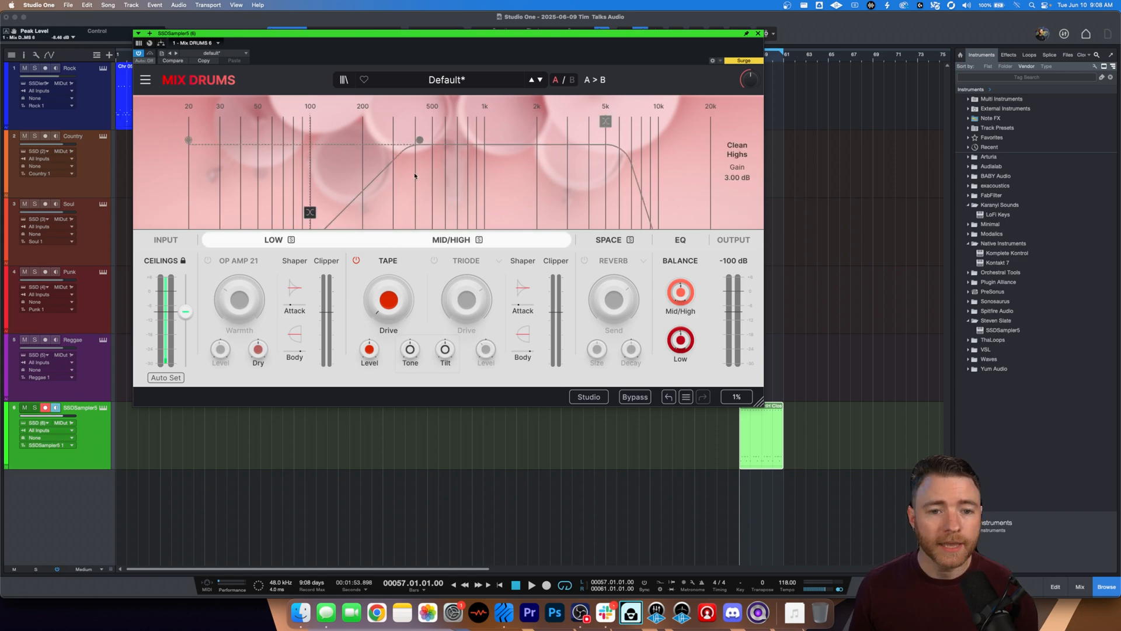
mouse_move(311, 214)
left_mouse_down()
mouse_move(345, 213)
mouse_move(325, 212)
left_mouse_up()
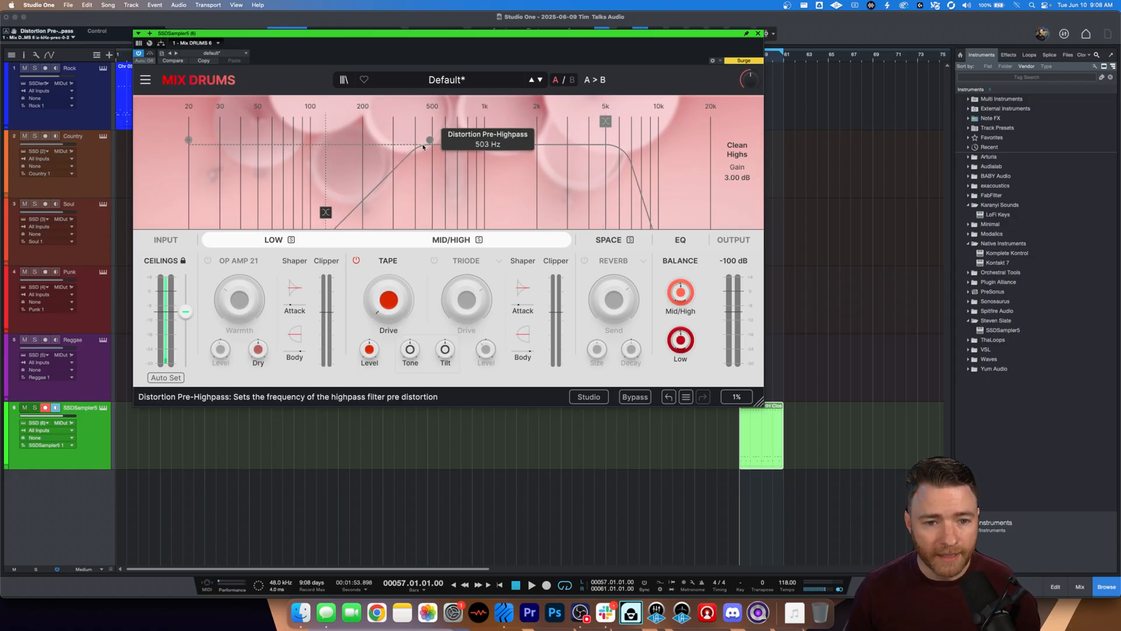
left_click_drag(605, 121, 556, 130)
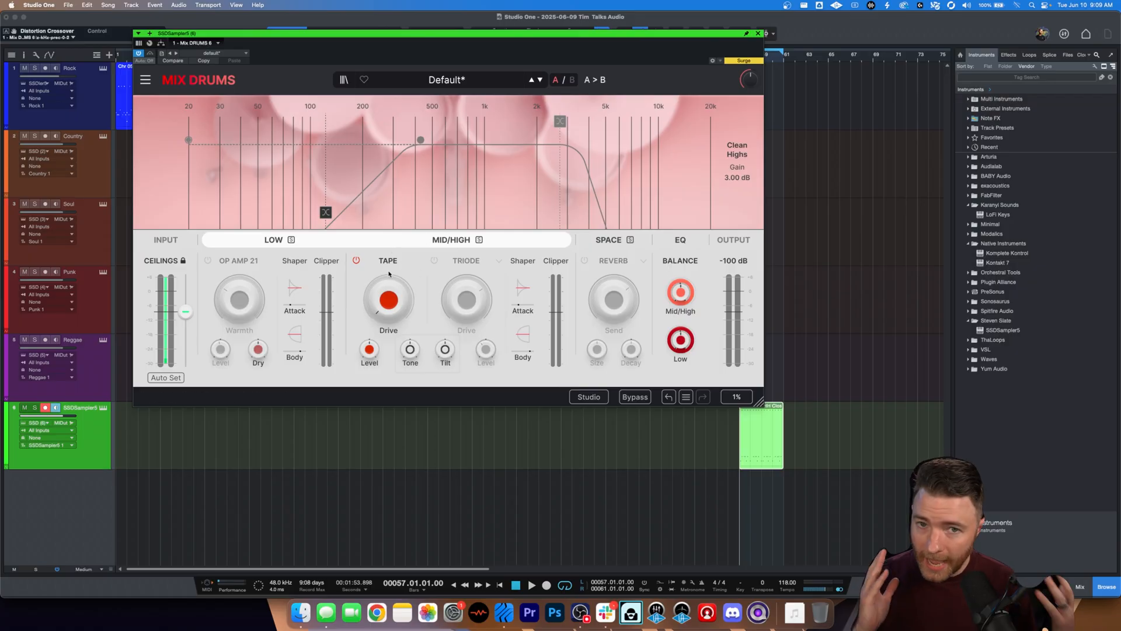
Set the Mid/High Tape Drive to 0%.
mouse_move(389, 303)
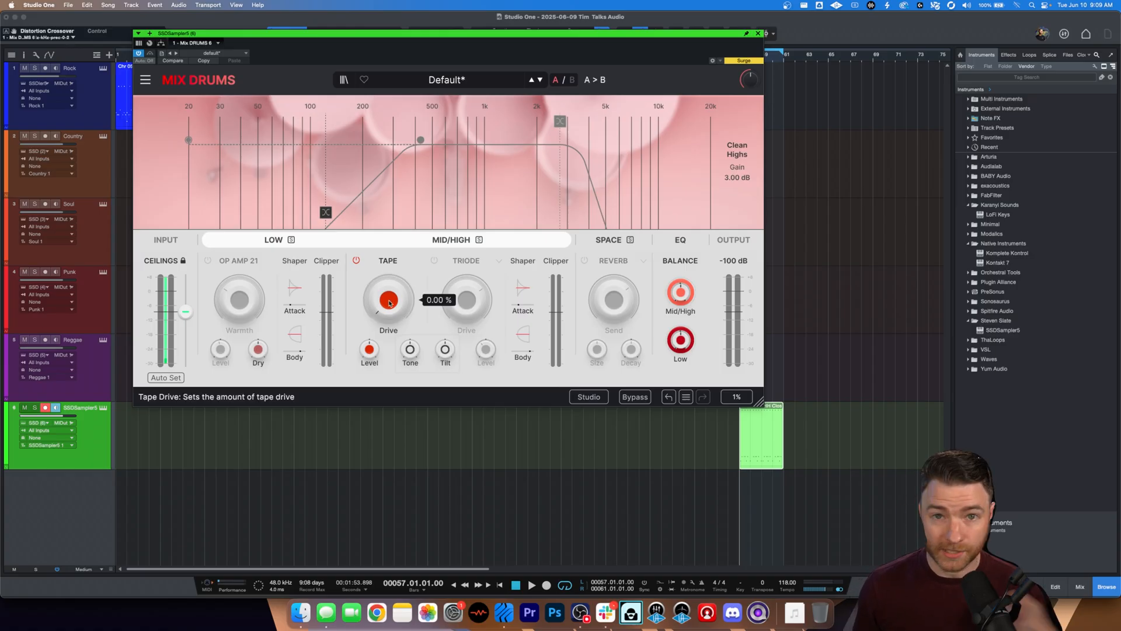
left_click_drag(389, 302, 371, 370)
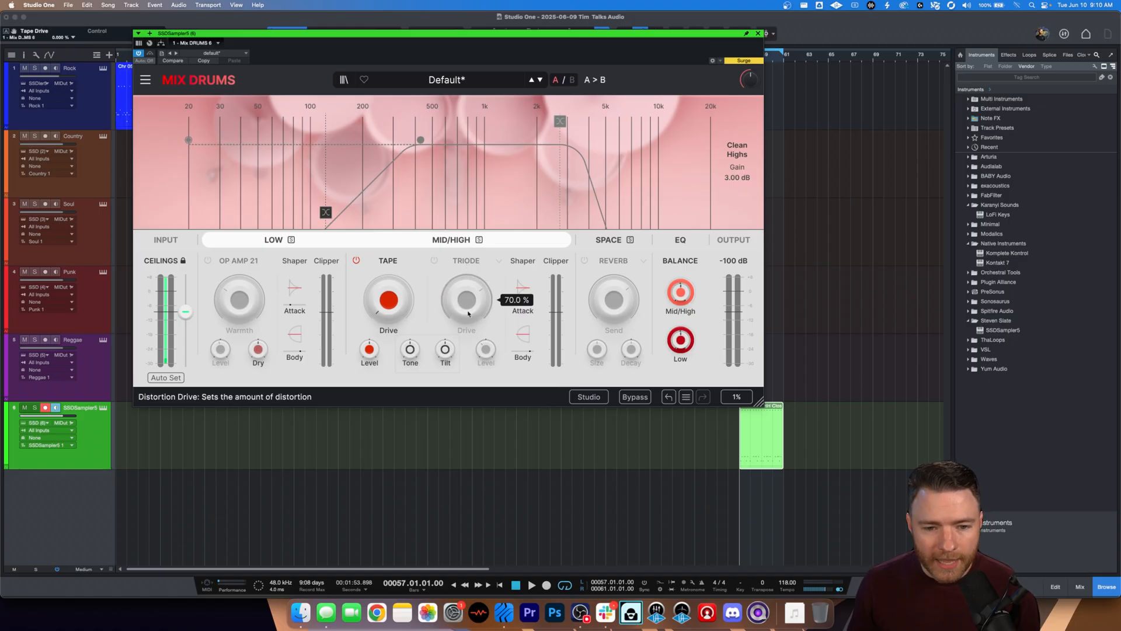
mouse_move(465, 307)
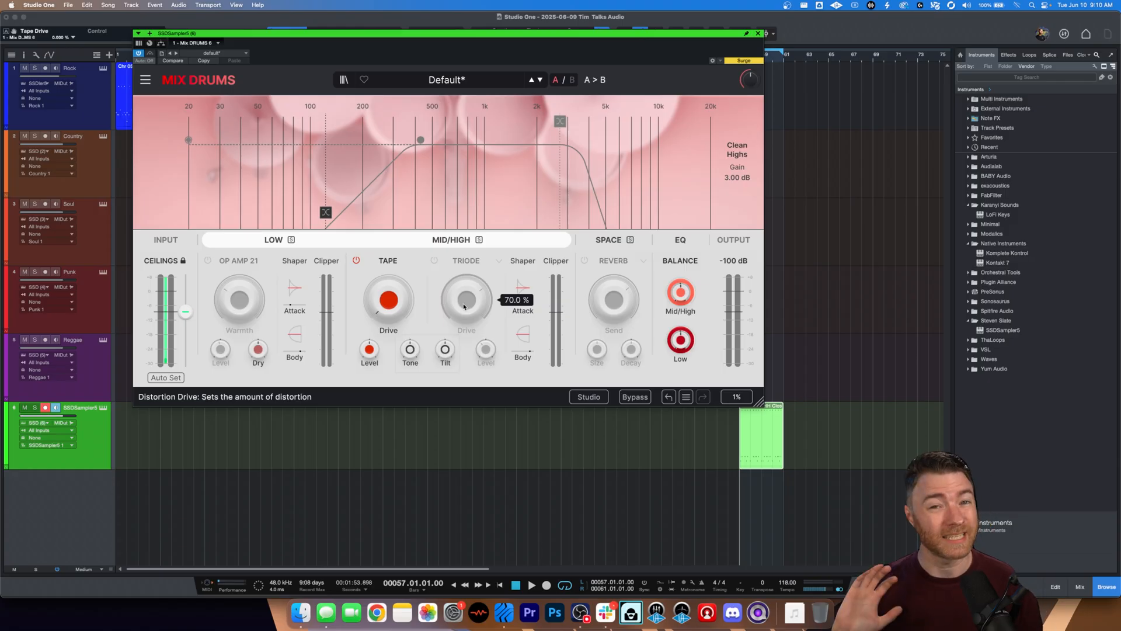
mouse_move(381, 302)
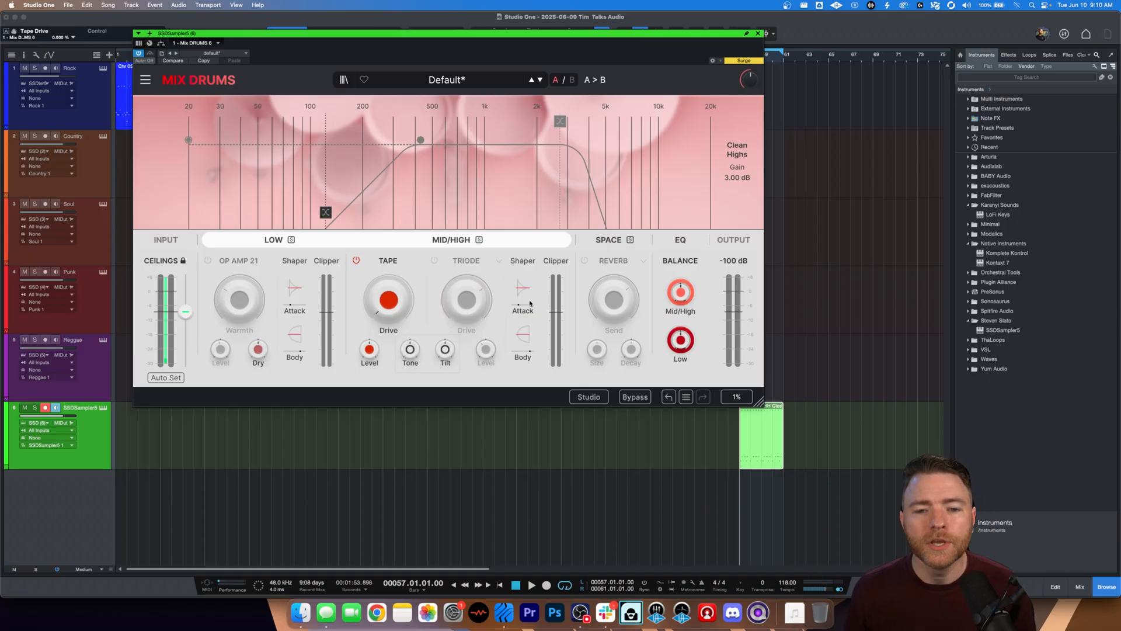
Raise the Mid/High shaper's attack gain and lower its body gain to about -4.7 dB.
left_click_drag(524, 290, 524, 267)
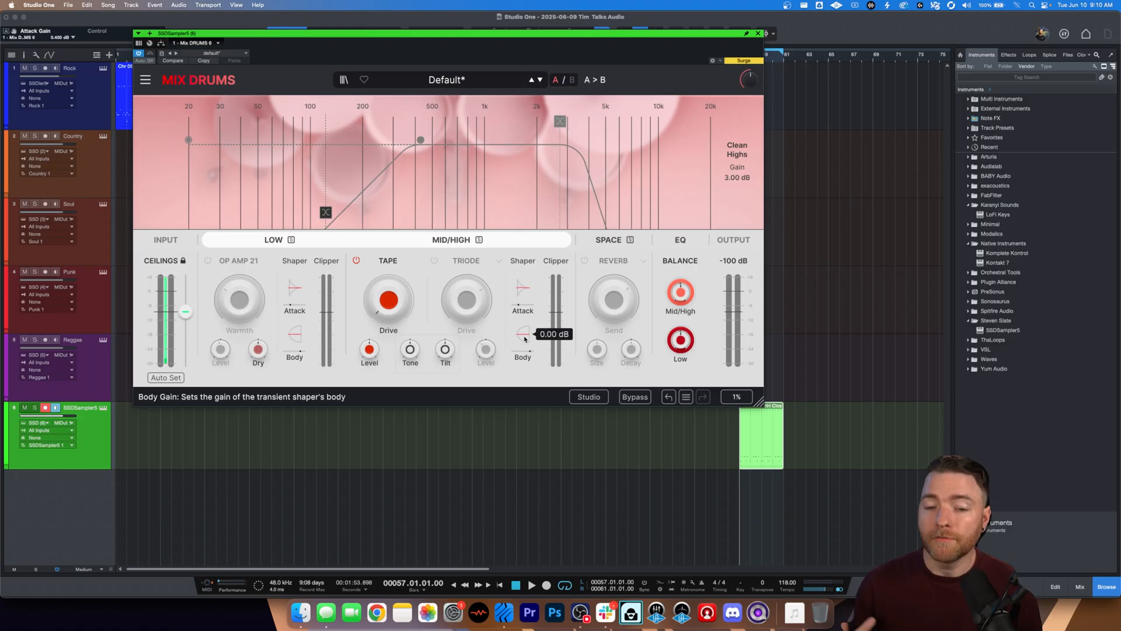
left_click_drag(524, 334, 516, 359)
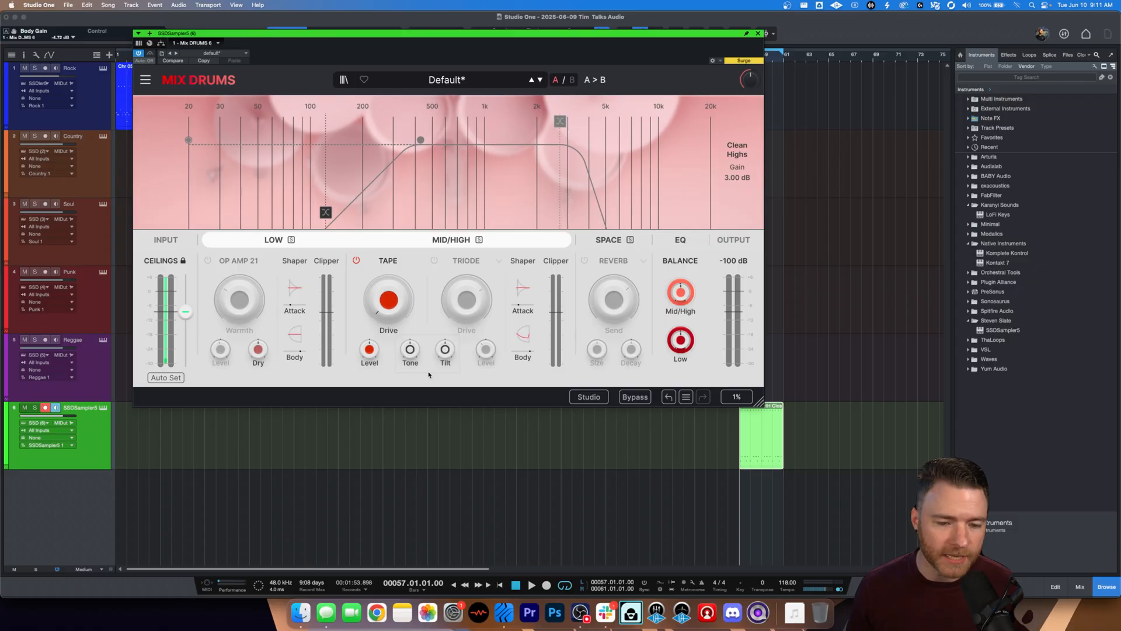
mouse_move(423, 371)
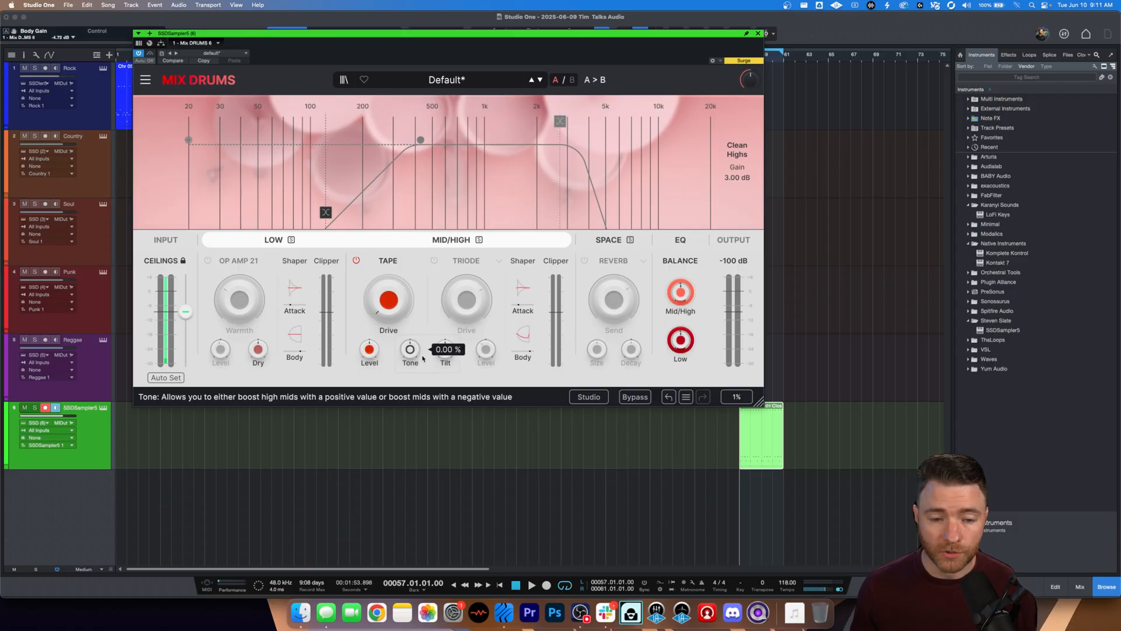
mouse_move(445, 349)
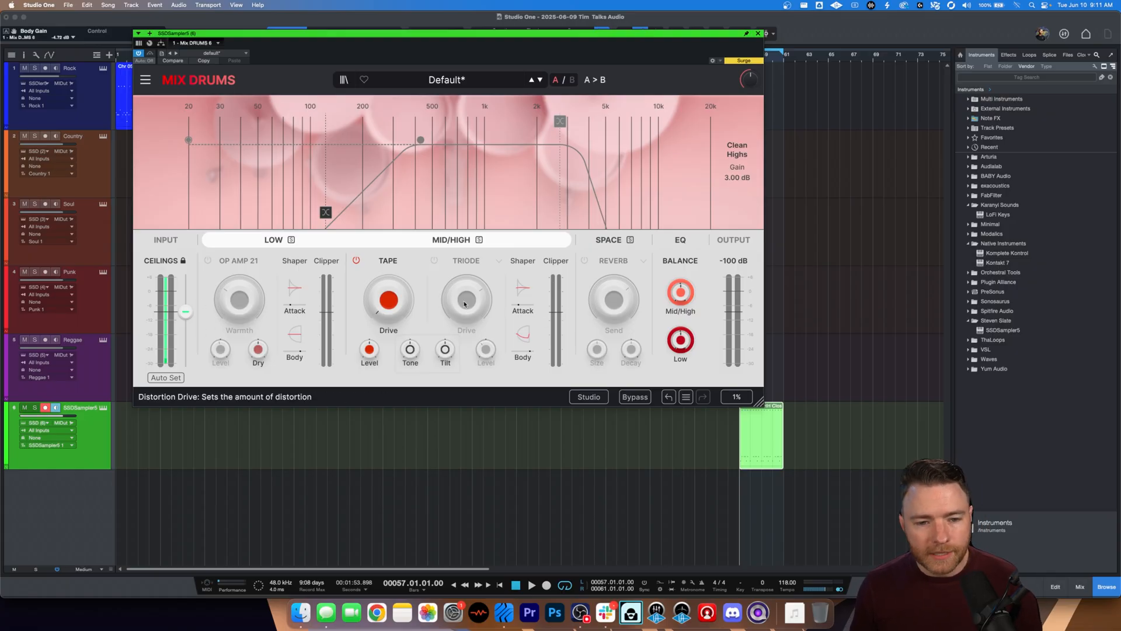
Lower the input peak level slightly.
left_click_drag(185, 311, 185, 315)
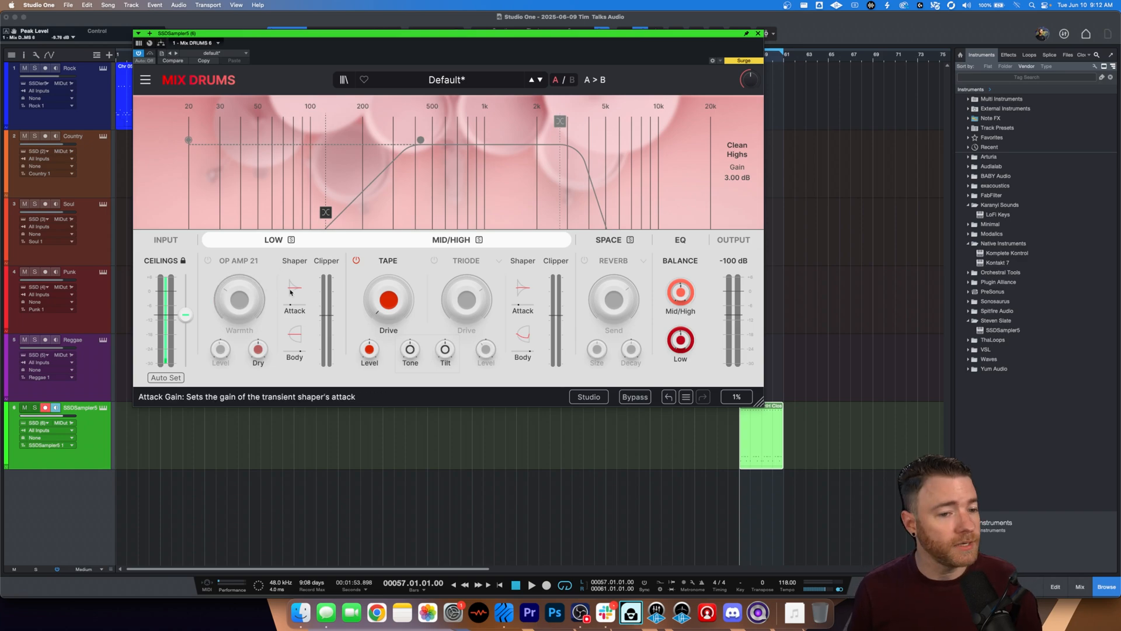
mouse_move(261, 320)
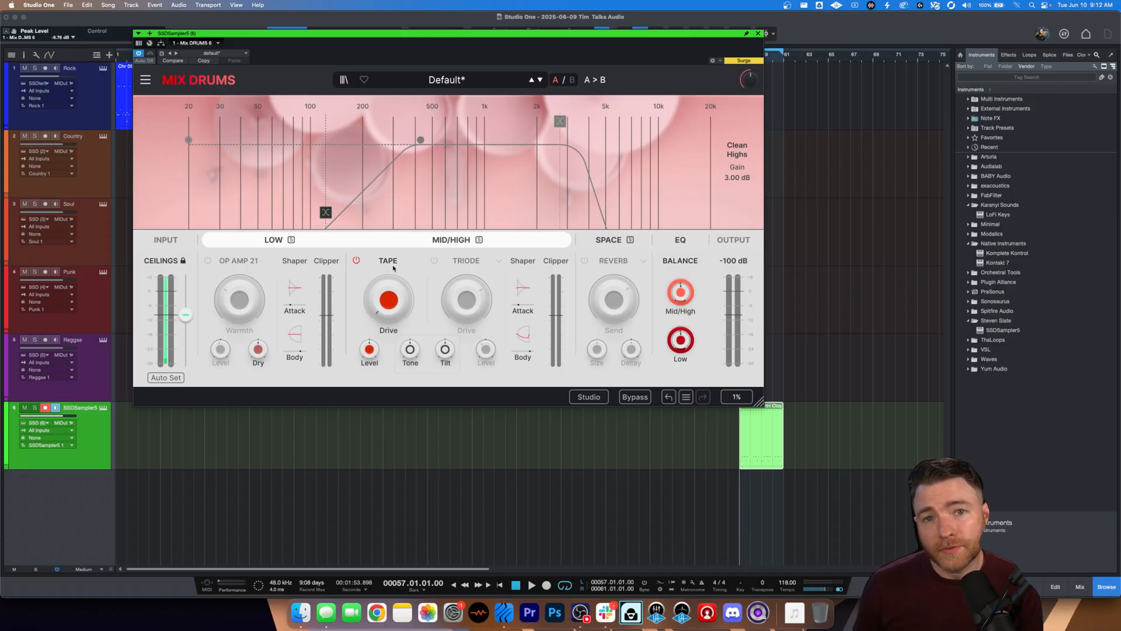
Enable the Mid/High Triode distortion, browse the Digital and Waveshaper distortion models, and switch the distortion off again.
left_click(434, 260)
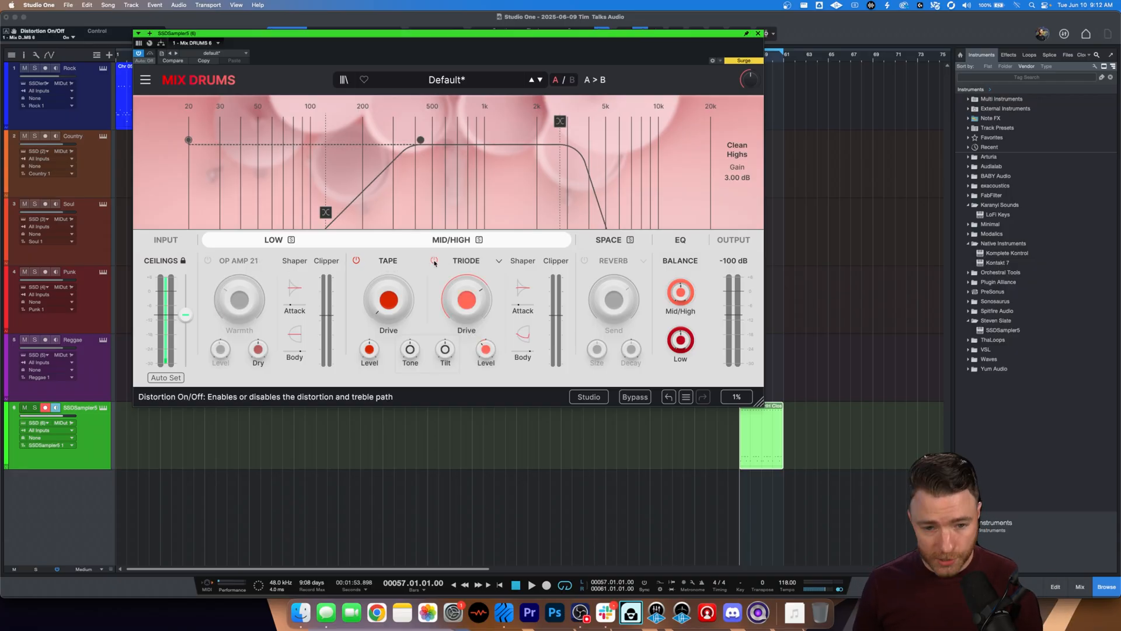
left_click(499, 262)
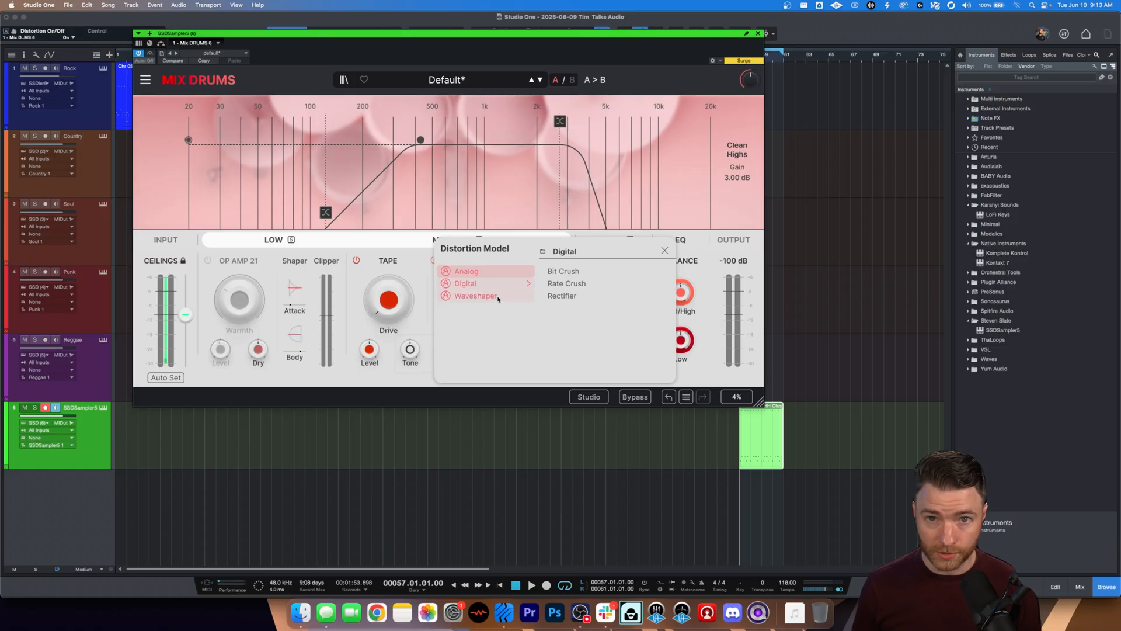
mouse_move(499, 299)
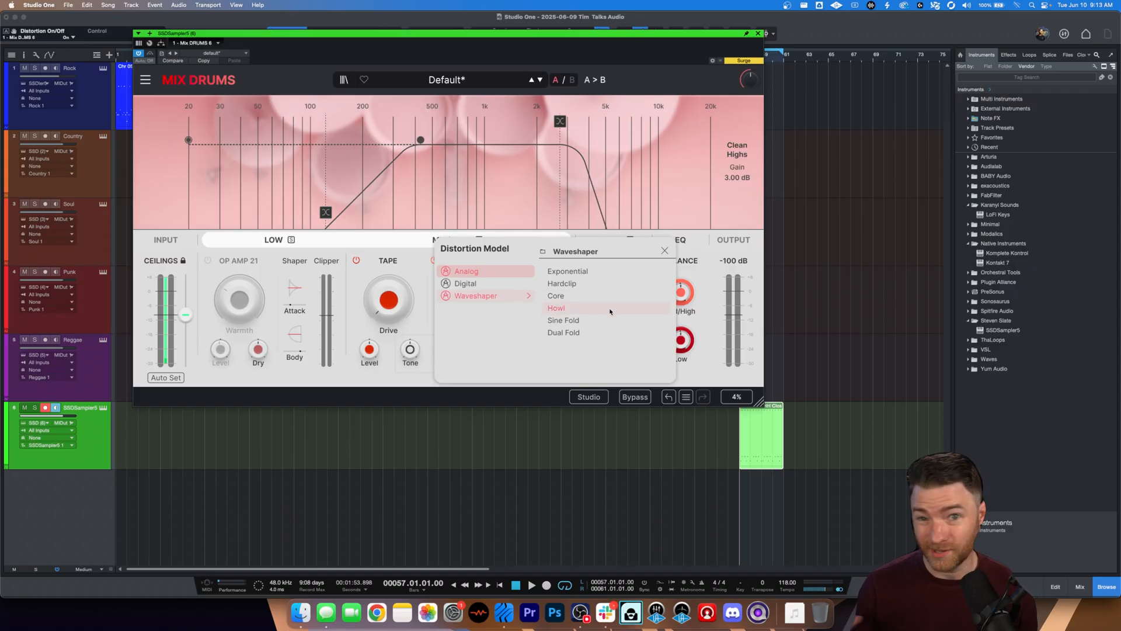
left_click(424, 258)
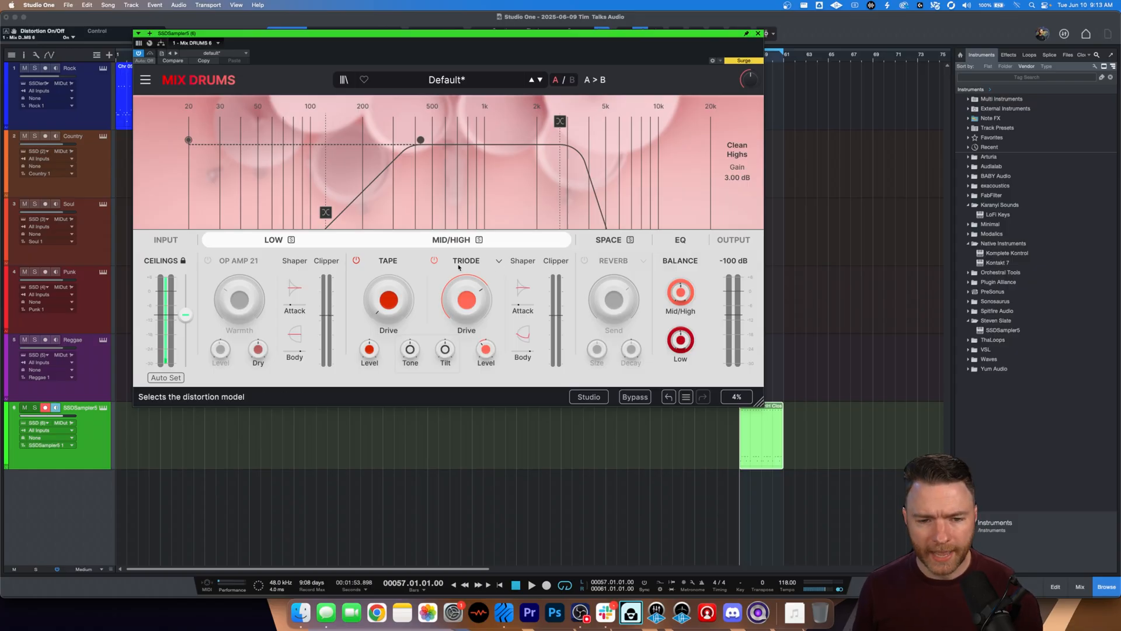
left_click(434, 261)
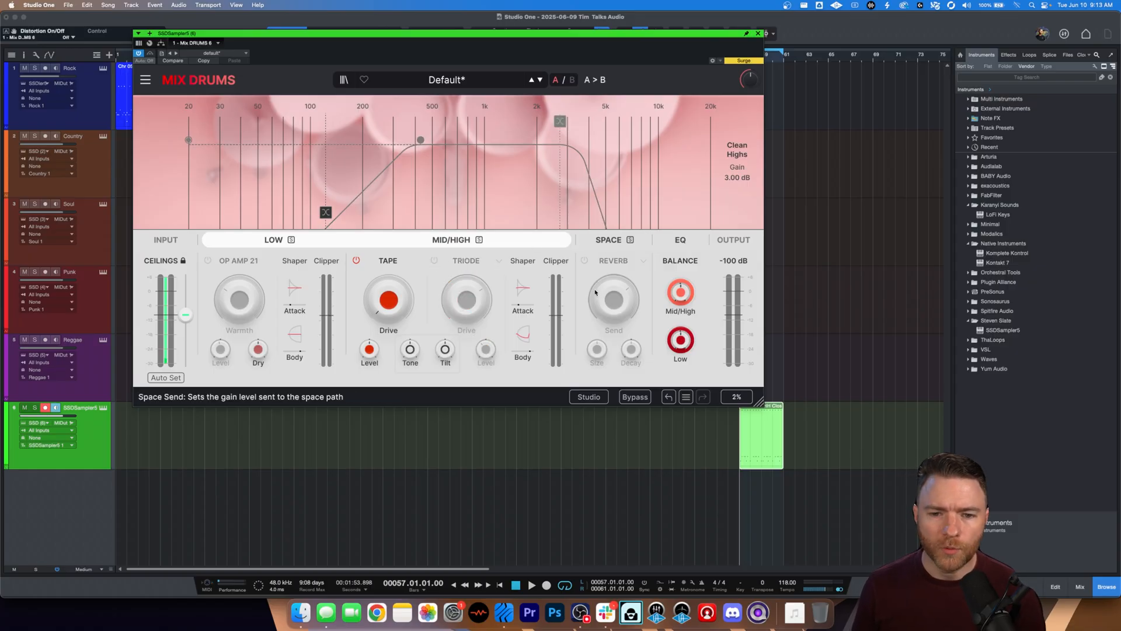
Show the Space section's settings and turn on its reverb and Dynamic module.
left_click(609, 240)
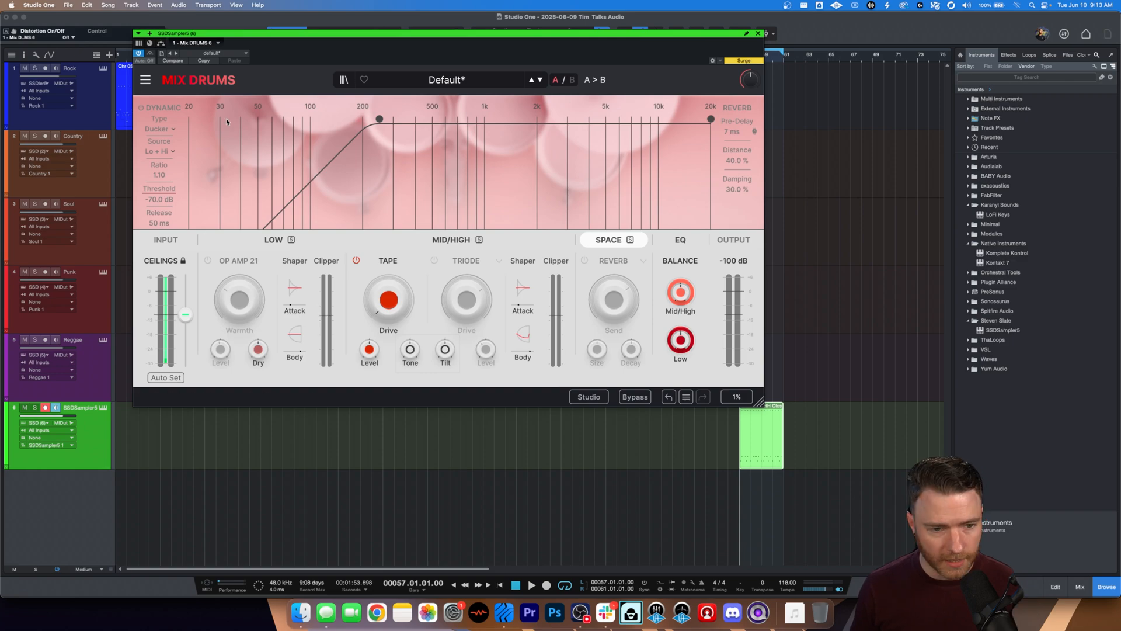
left_click(584, 260)
mouse_move(606, 319)
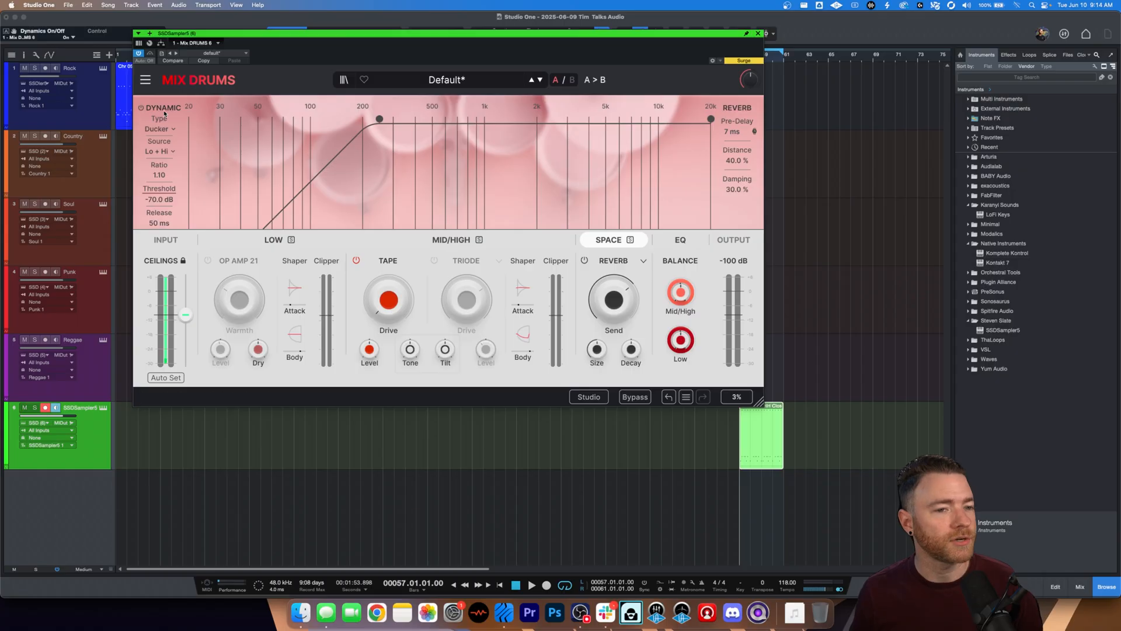
Change the Space section's Dynamic module type to Tremolo.
left_click(171, 128)
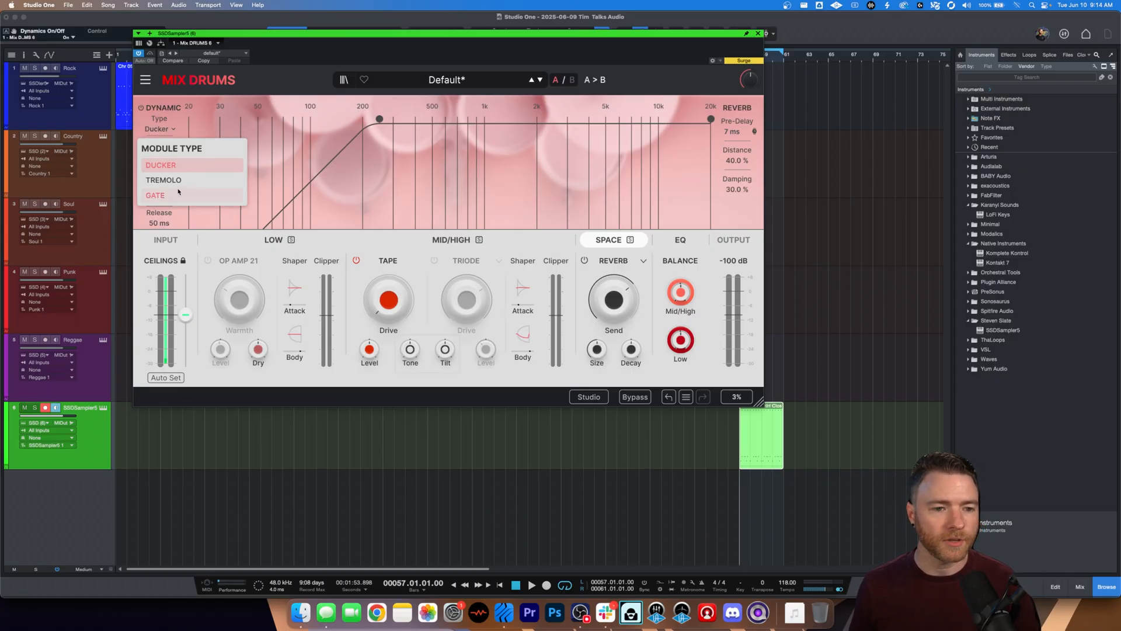
left_click(186, 125)
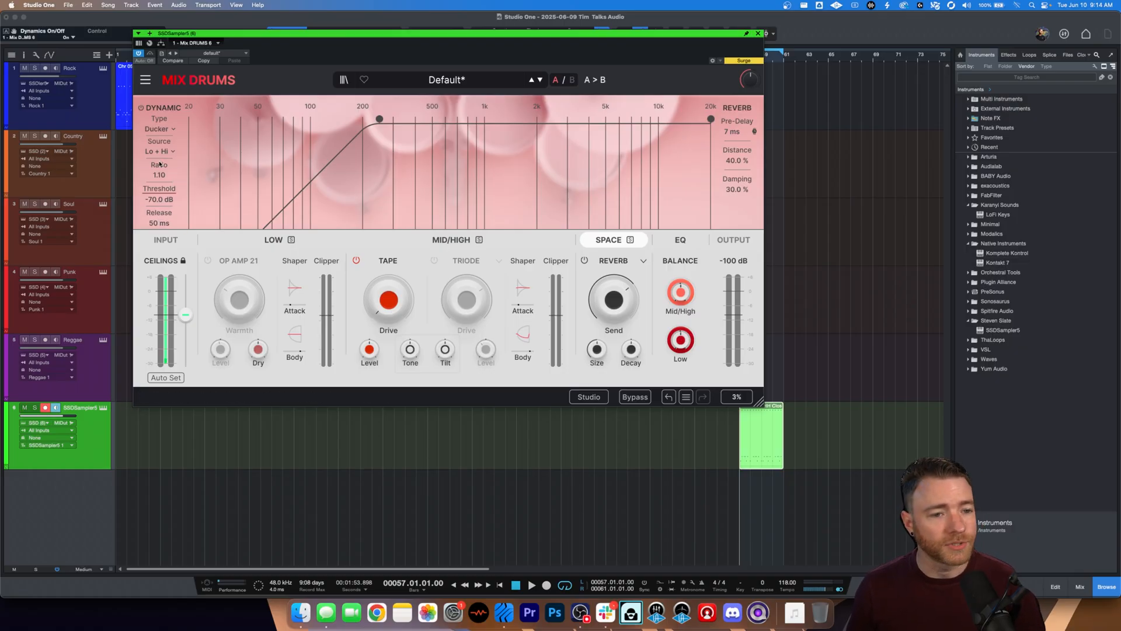
left_click(175, 129)
left_click(176, 130)
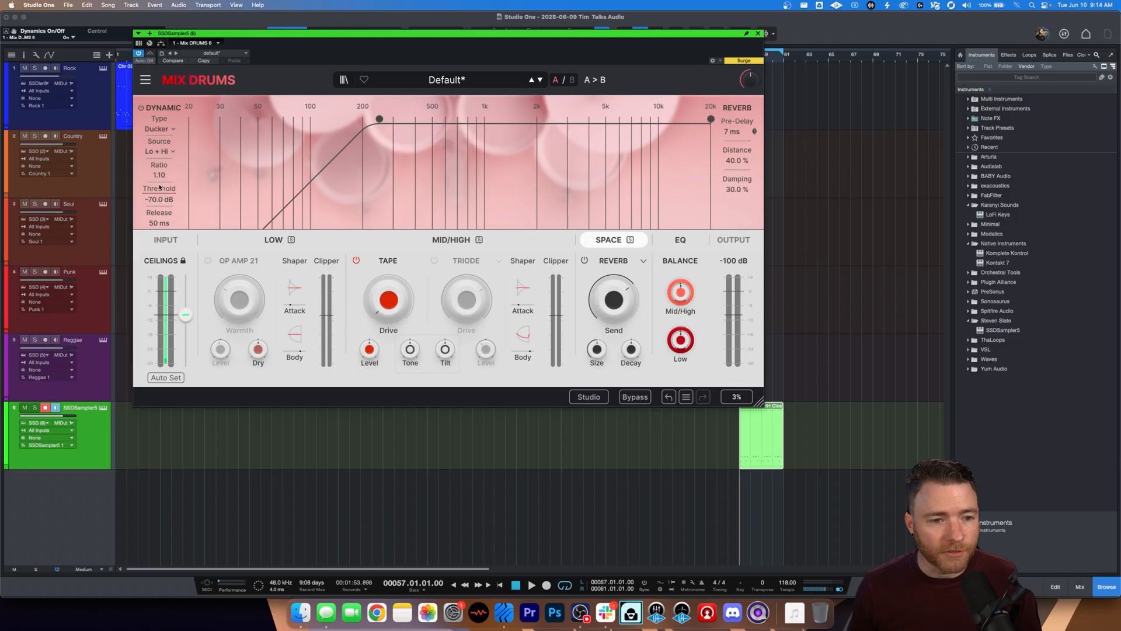
left_click(162, 129)
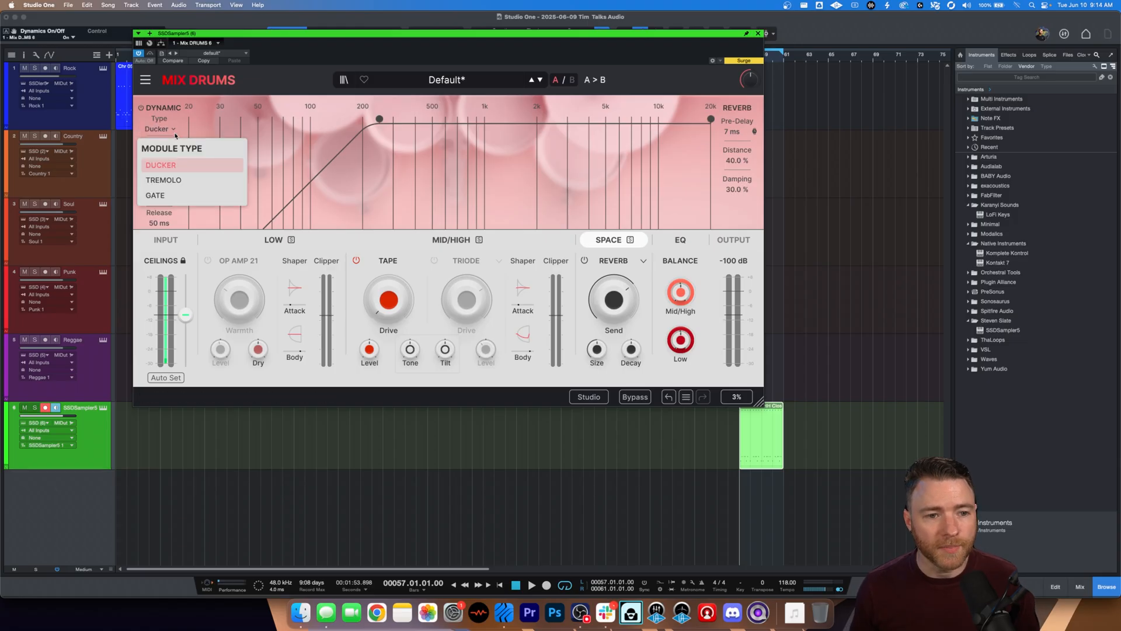
left_click(182, 179)
Review the tremolo waveshape options without choosing another one, and turn off the Dynamic module.
left_click(161, 163)
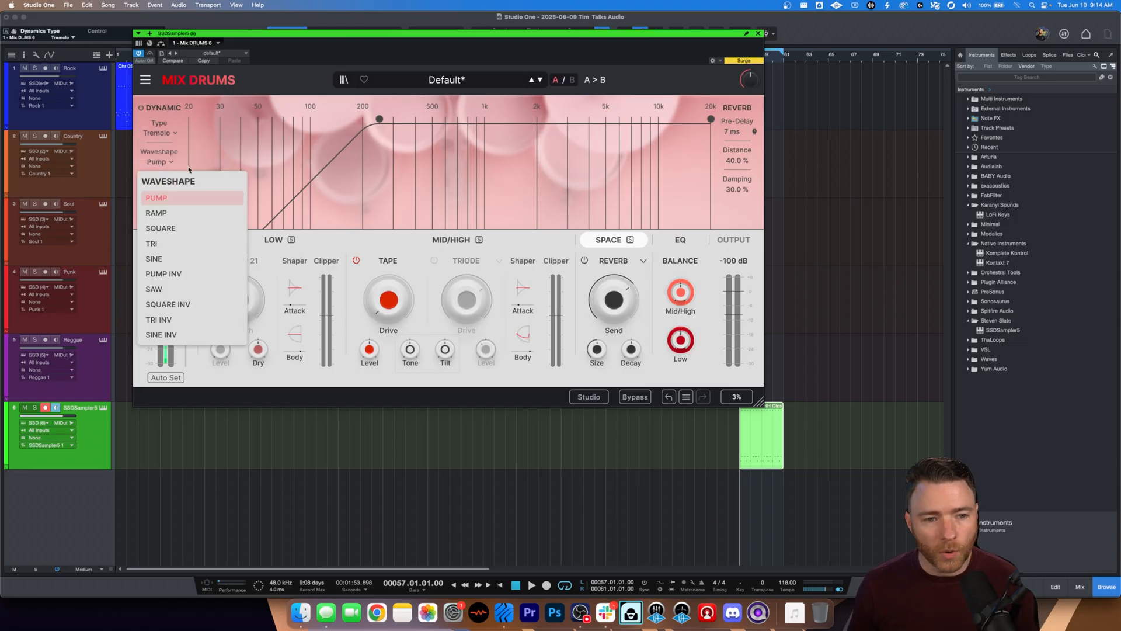
left_click(170, 186)
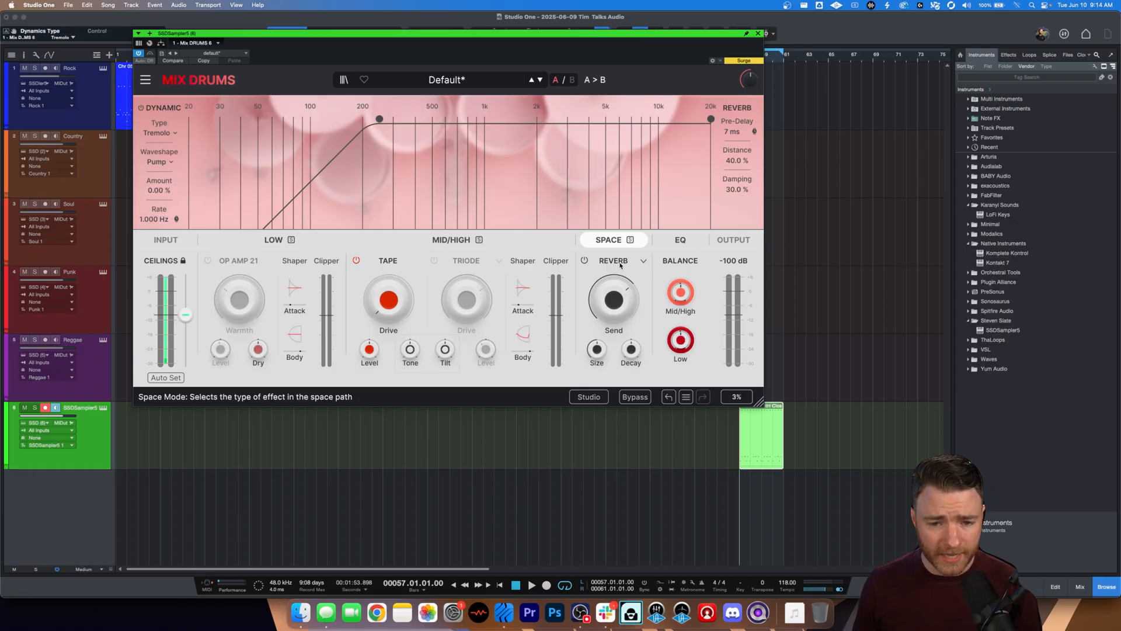
left_click(141, 107)
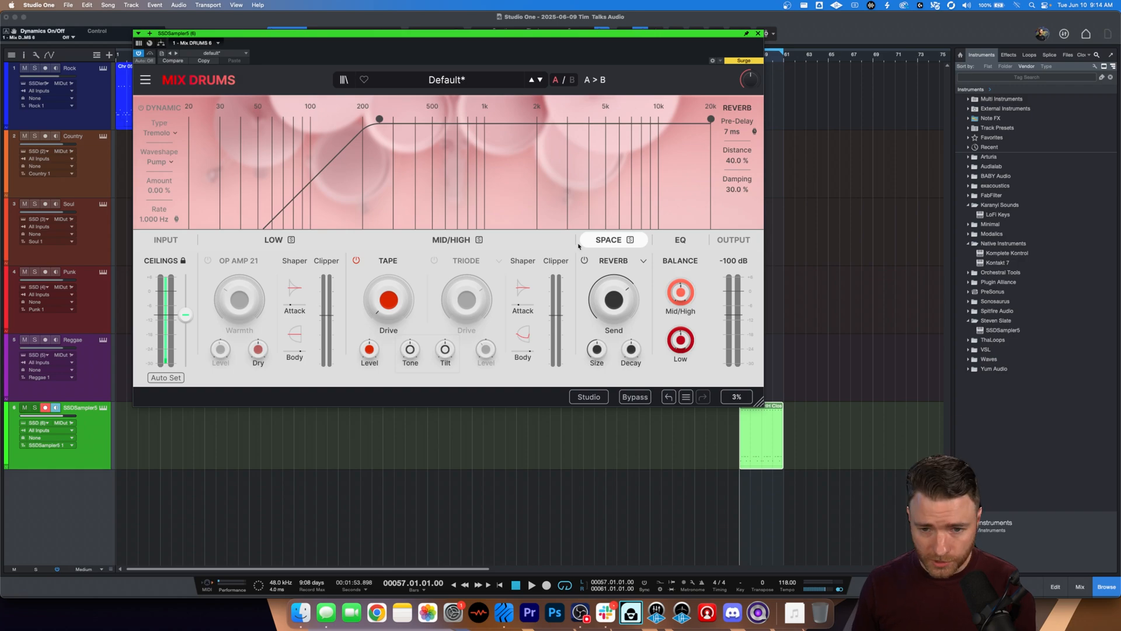
Switch the space mode to Convo Rev and browse the Creative, Hall, Plate, Room and Spring impulse responses.
left_click(640, 261)
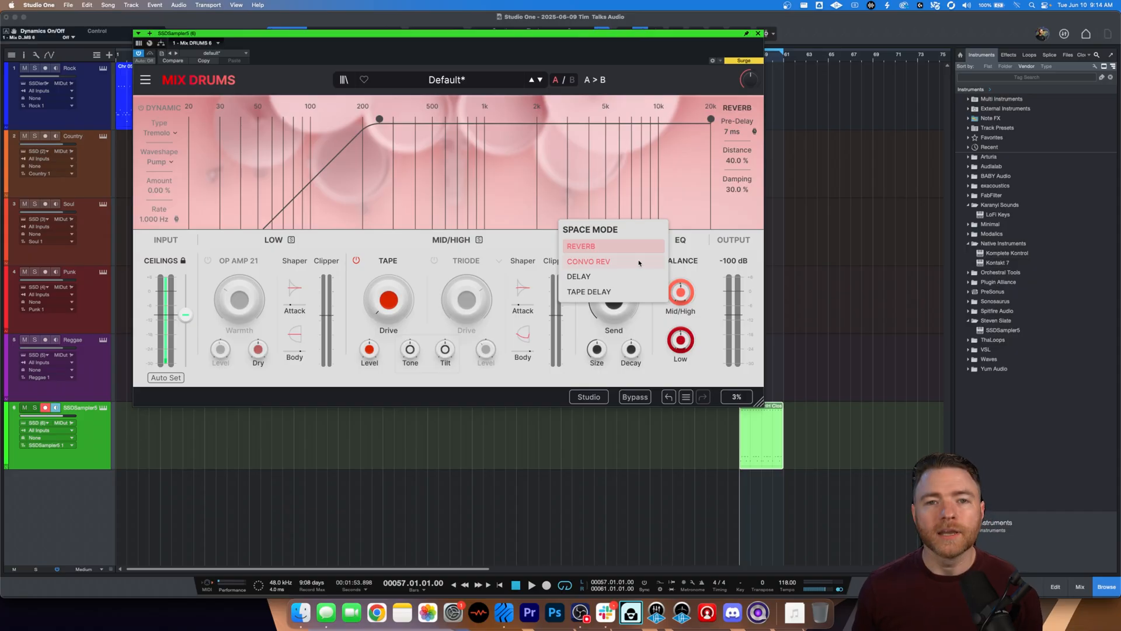
left_click(639, 261)
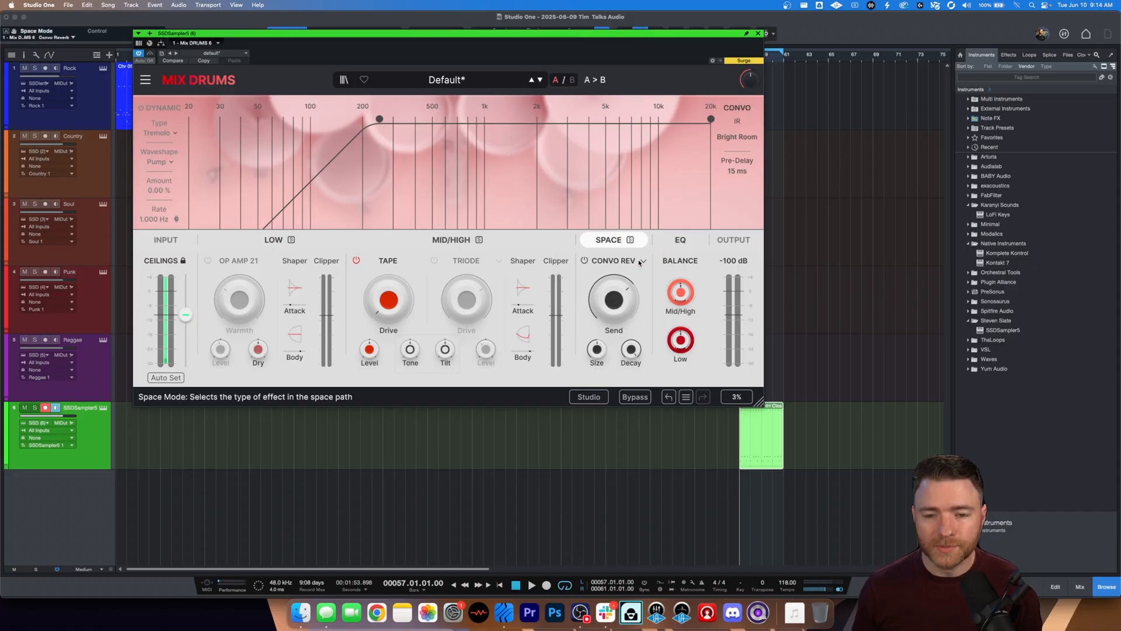
left_click(735, 146)
left_click(559, 186)
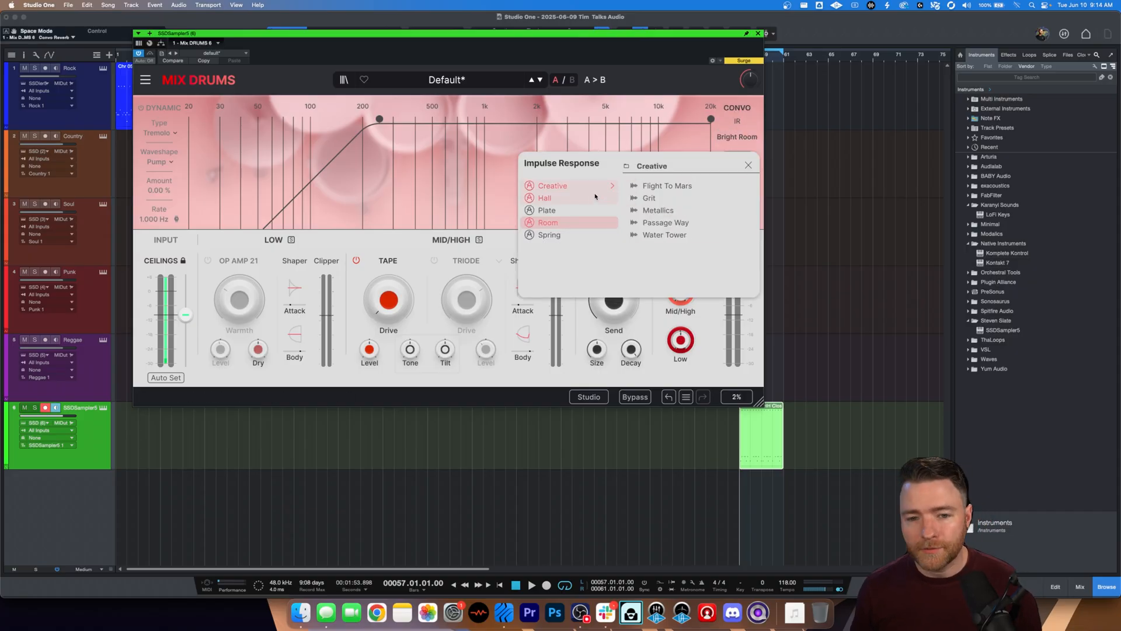
left_click(586, 198)
left_click(569, 210)
left_click(569, 223)
left_click(571, 235)
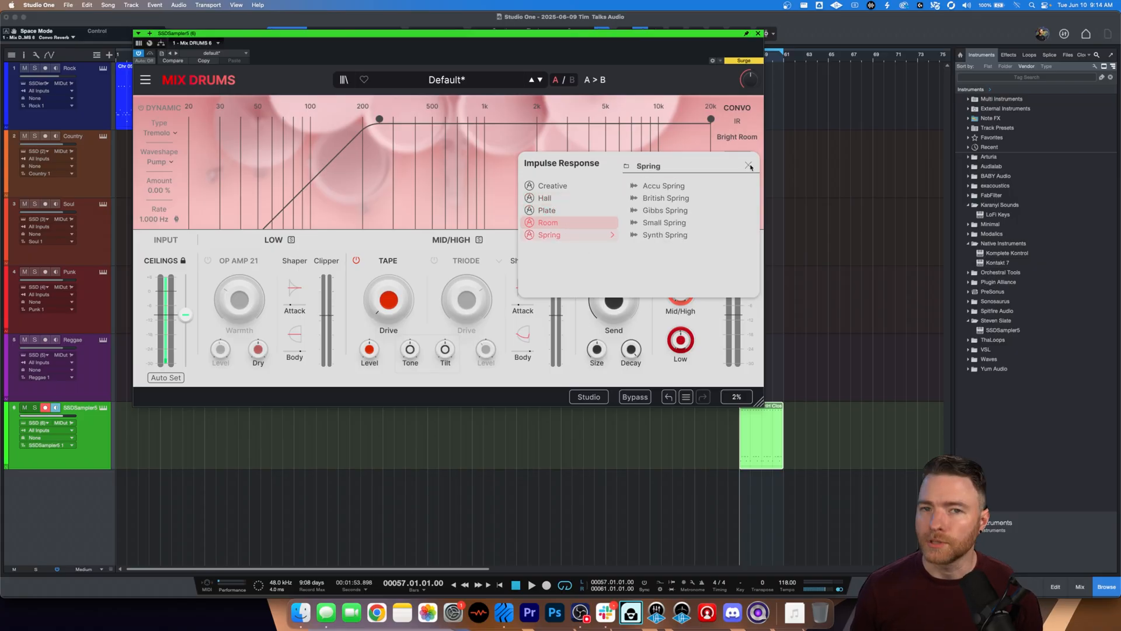
left_click(749, 166)
Change the space mode to Delay.
left_click(634, 276)
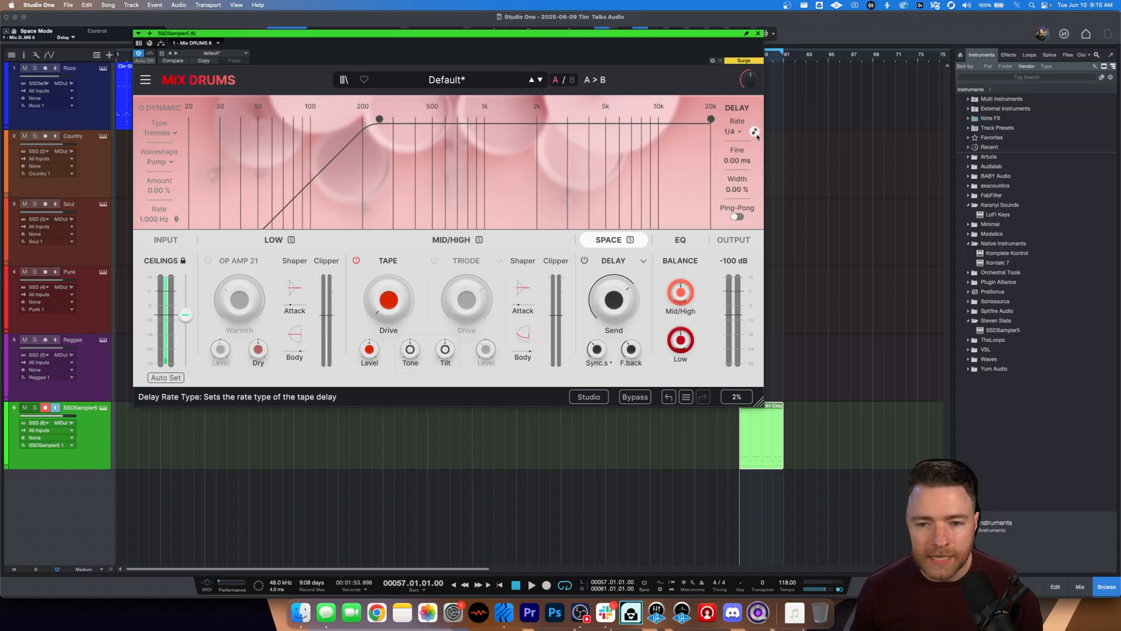
Review the delay's sync time, space mode and sync type options without choosing different ones.
left_click(737, 132)
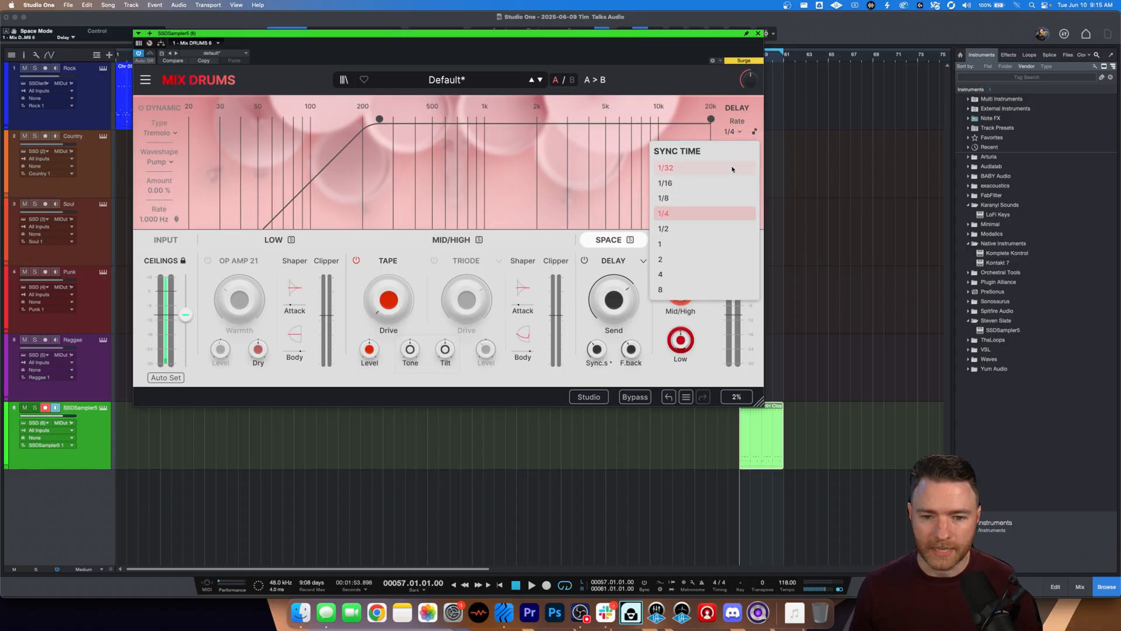
left_click(726, 130)
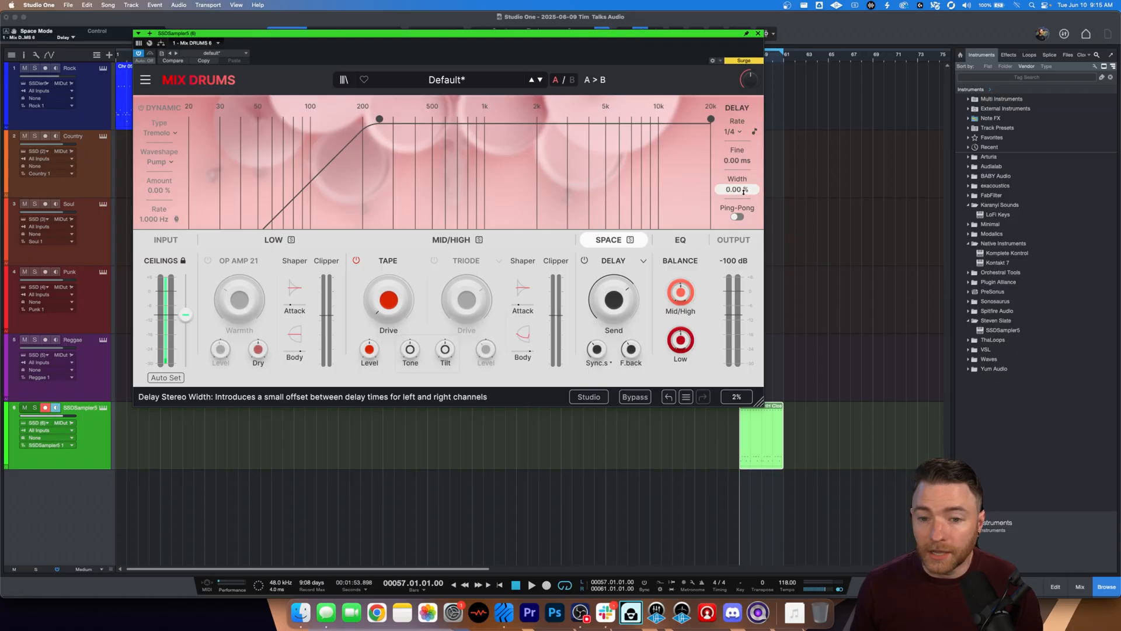
left_click(621, 262)
left_click(590, 291)
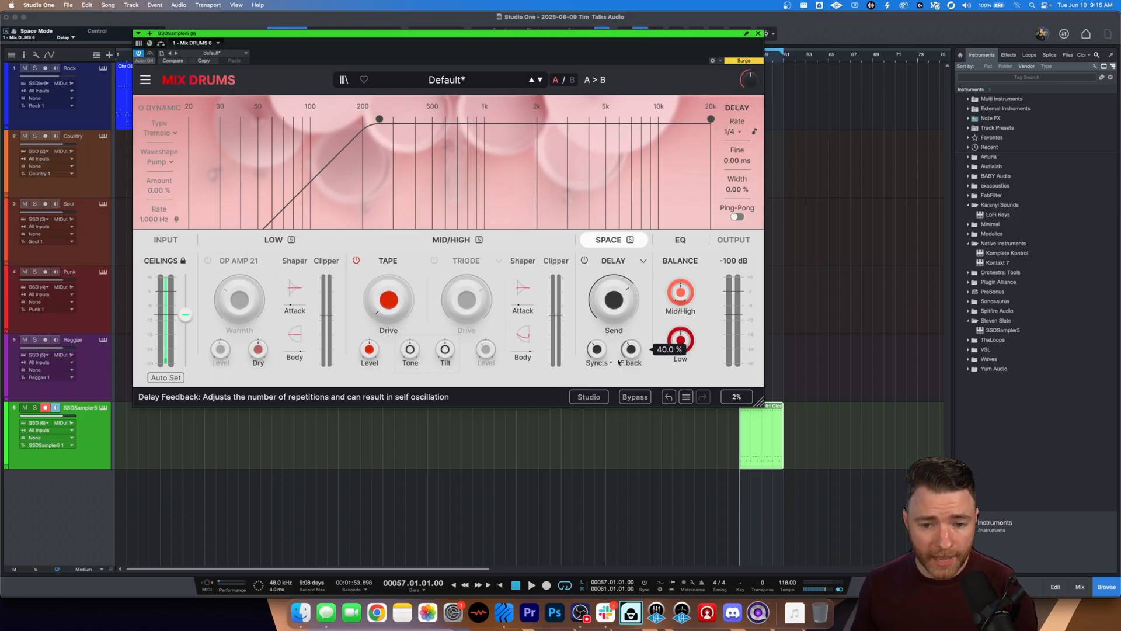
left_click(611, 365)
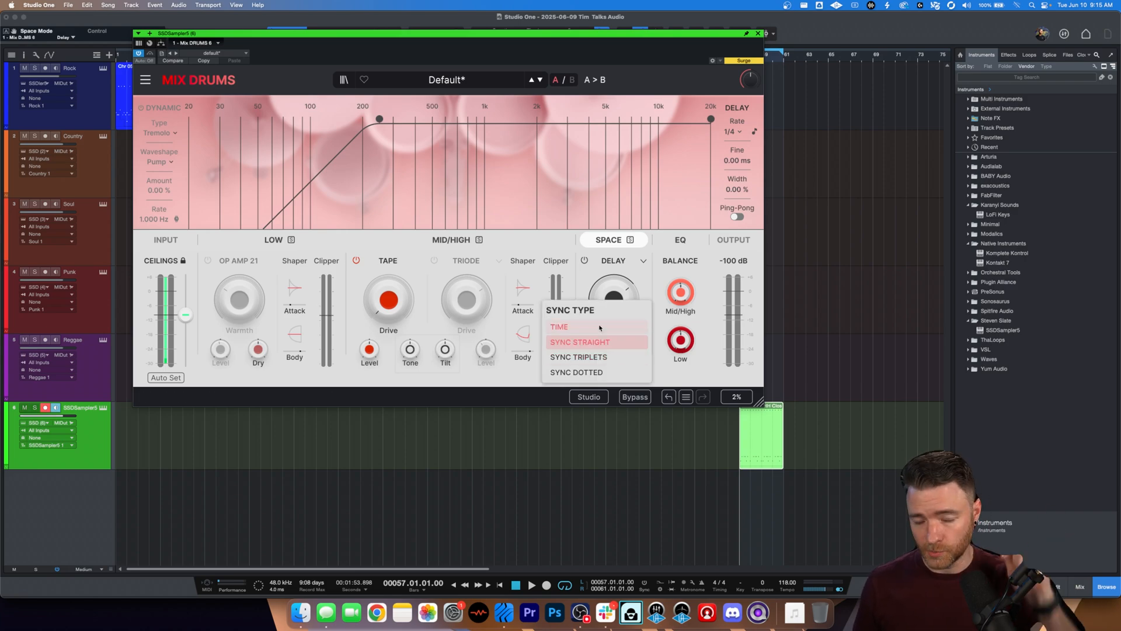
left_click(541, 373)
Show the EQ section, try raising the Mid/High and Low balance gains, and reset both to 0 dB.
left_click(670, 243)
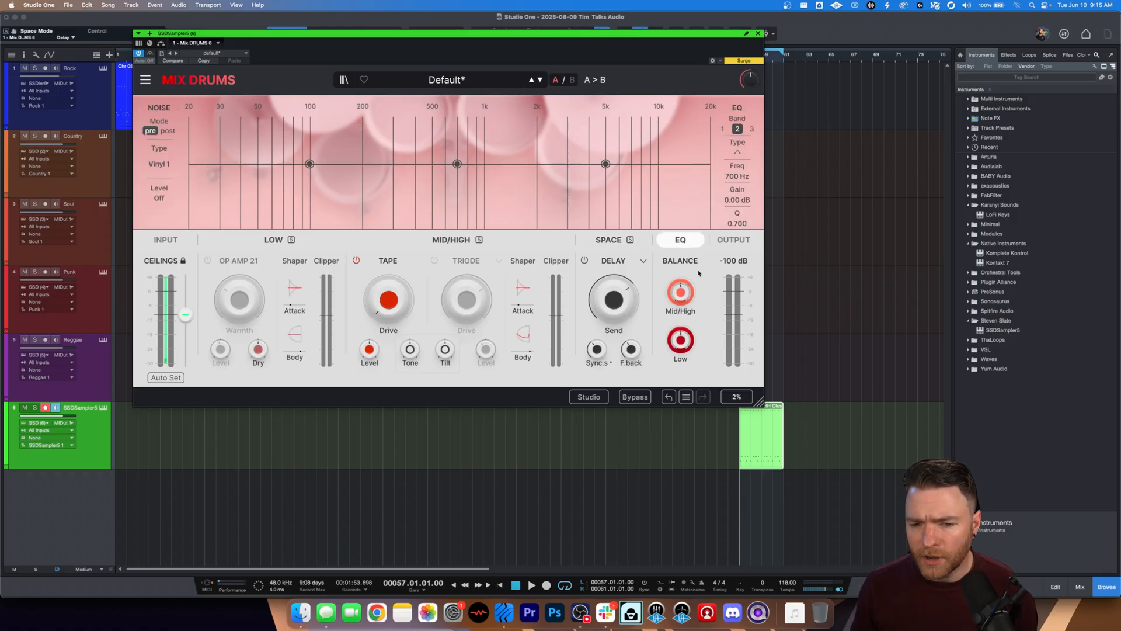
left_click_drag(690, 293, 690, 297)
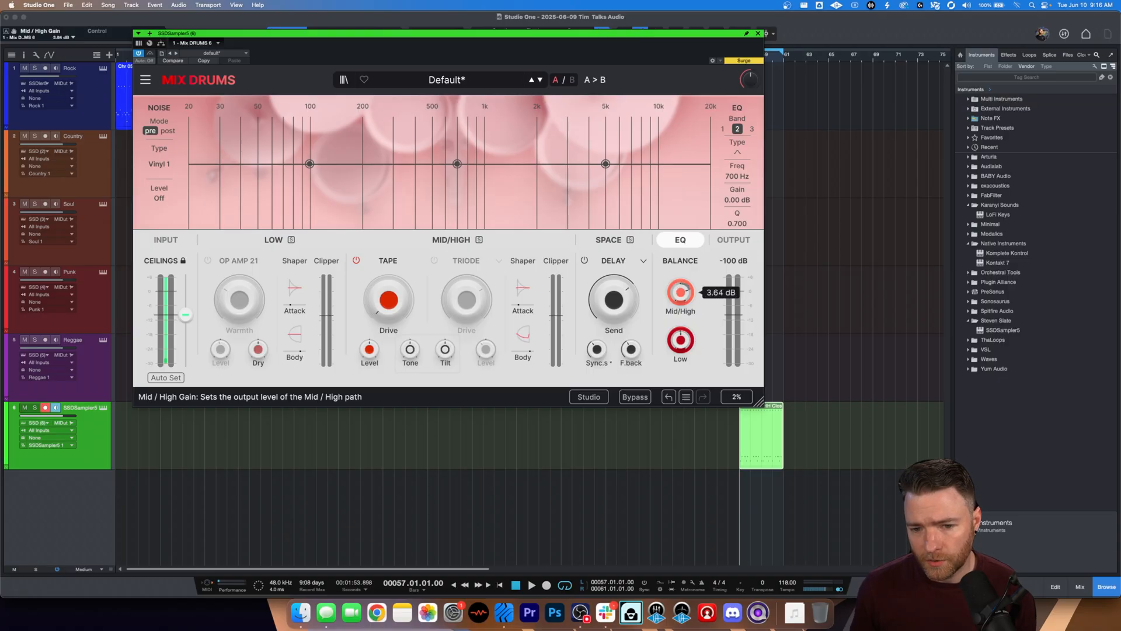
left_click(681, 340)
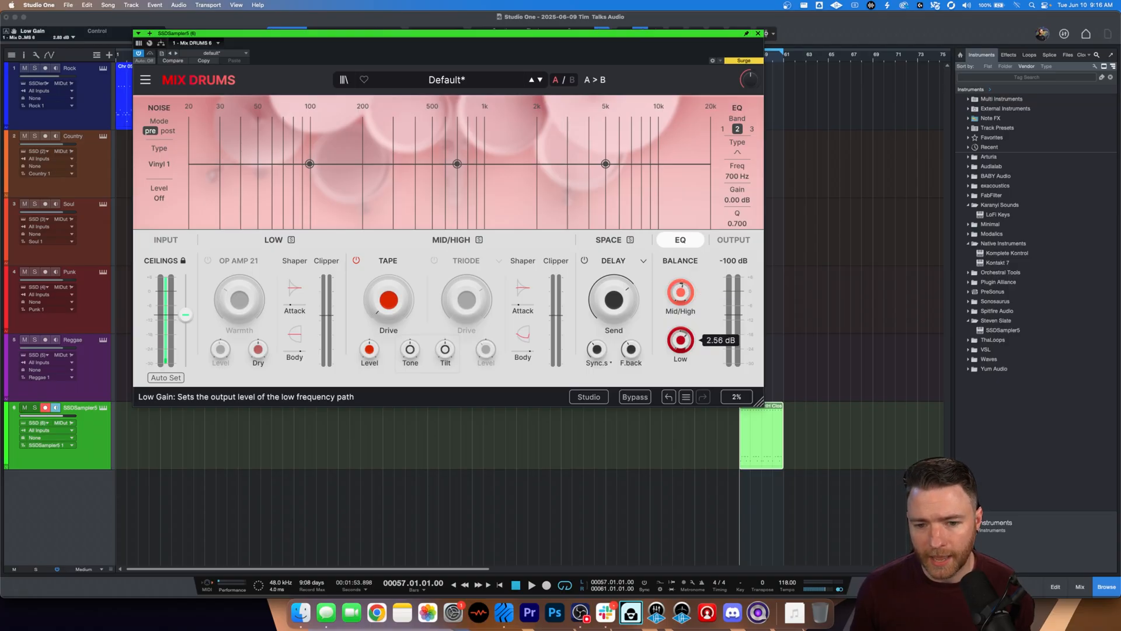
left_click(676, 299)
double_click(676, 299)
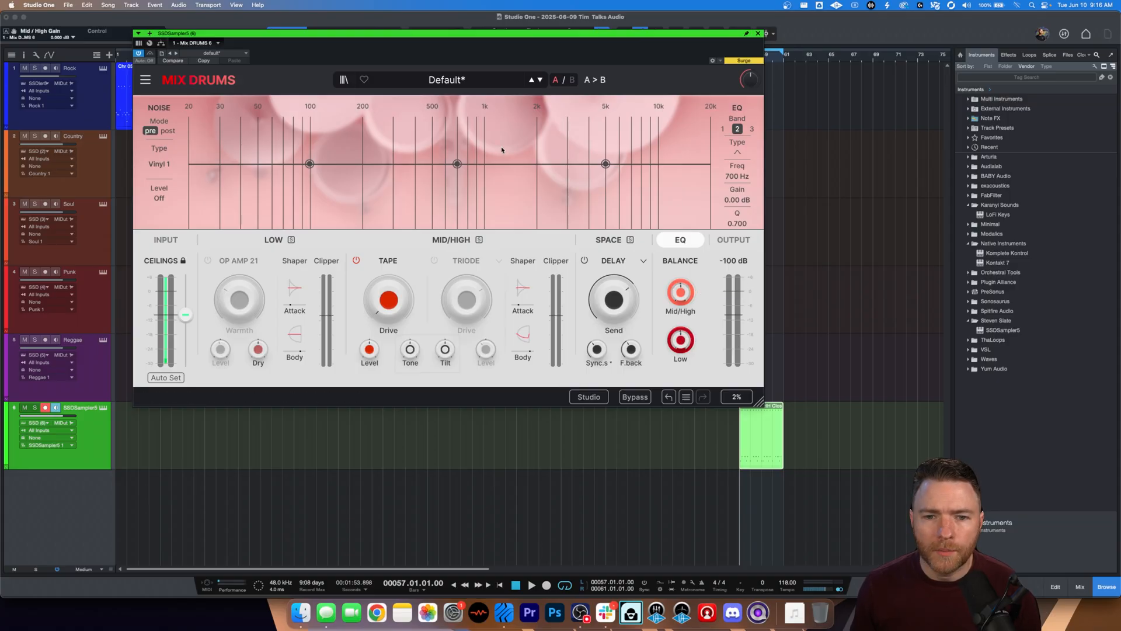
Shape the EQ with a slight band 2 cut, a 7.47 dB band 3 boost at 5.83 kHz and an 8.59 dB band 1 cut at 107 Hz.
left_click_drag(457, 164, 439, 180)
left_click_drag(606, 165, 617, 132)
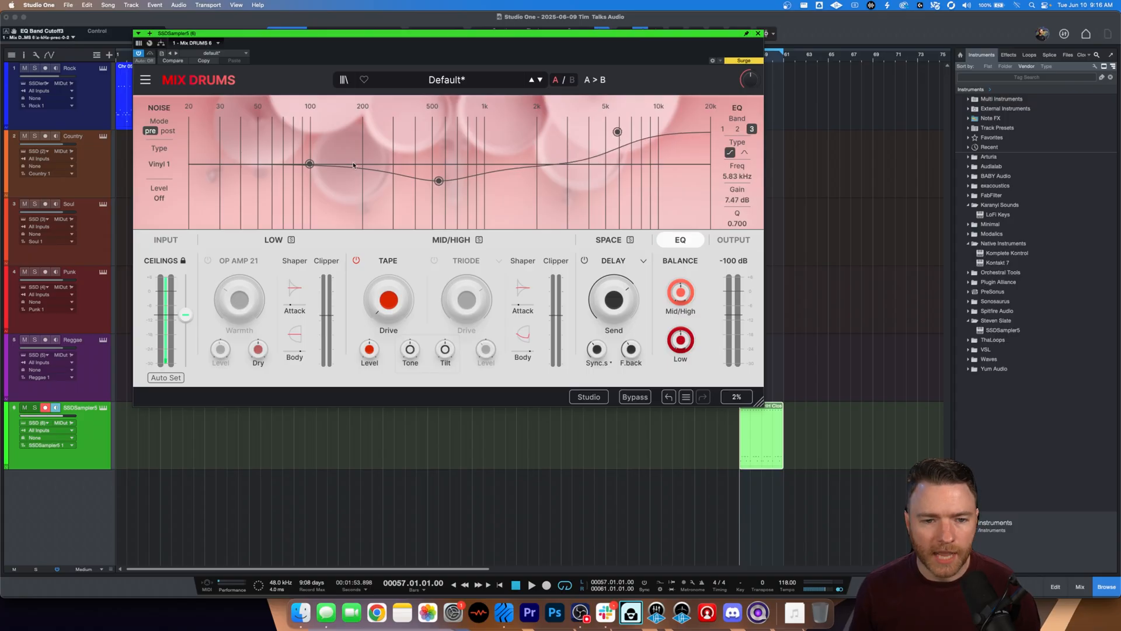
left_click_drag(311, 165, 315, 200)
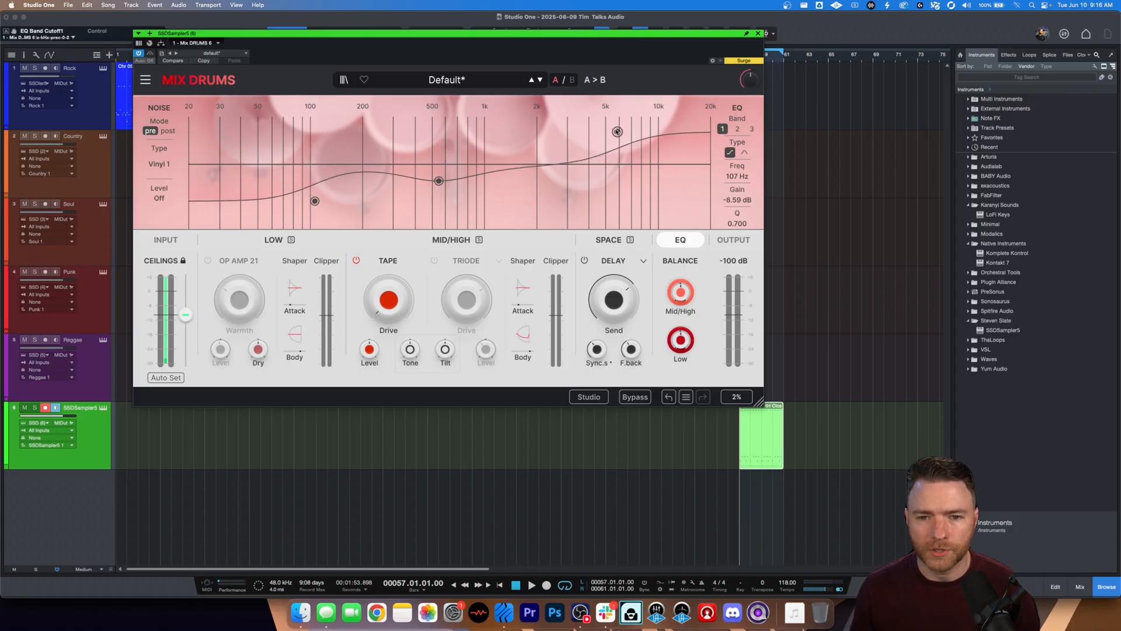
Switch EQ band 1 to a bell, try different Q widths, and leave it at 48 Hz, 0.153 dB and Q 12.0.
left_click(745, 152)
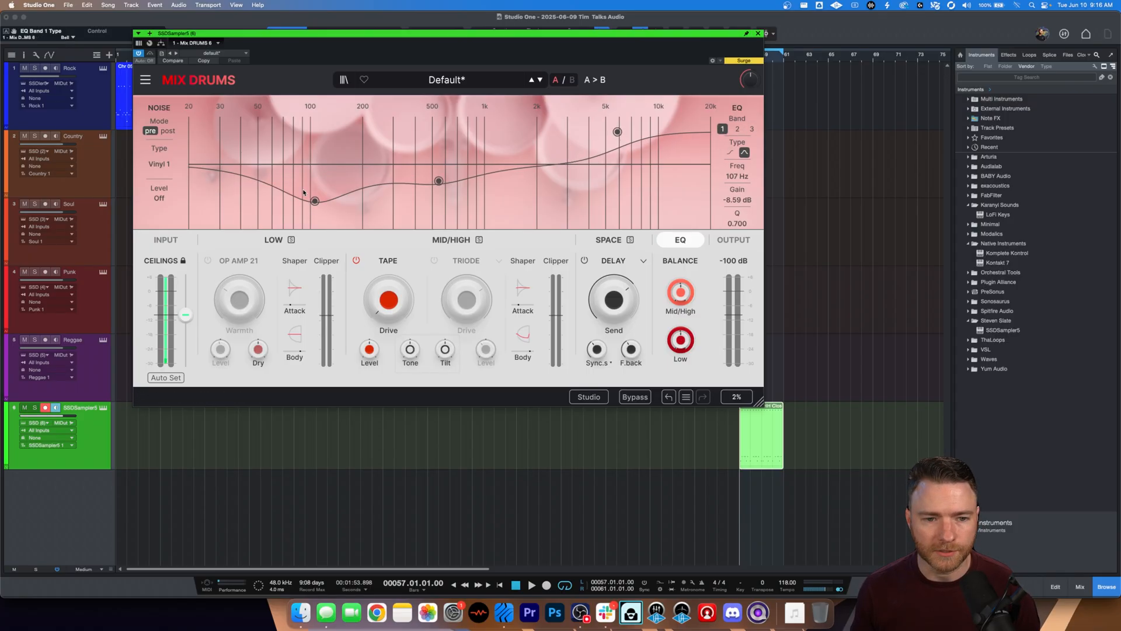
left_click_drag(315, 201, 305, 139)
scroll(304, 139, "up", 10)
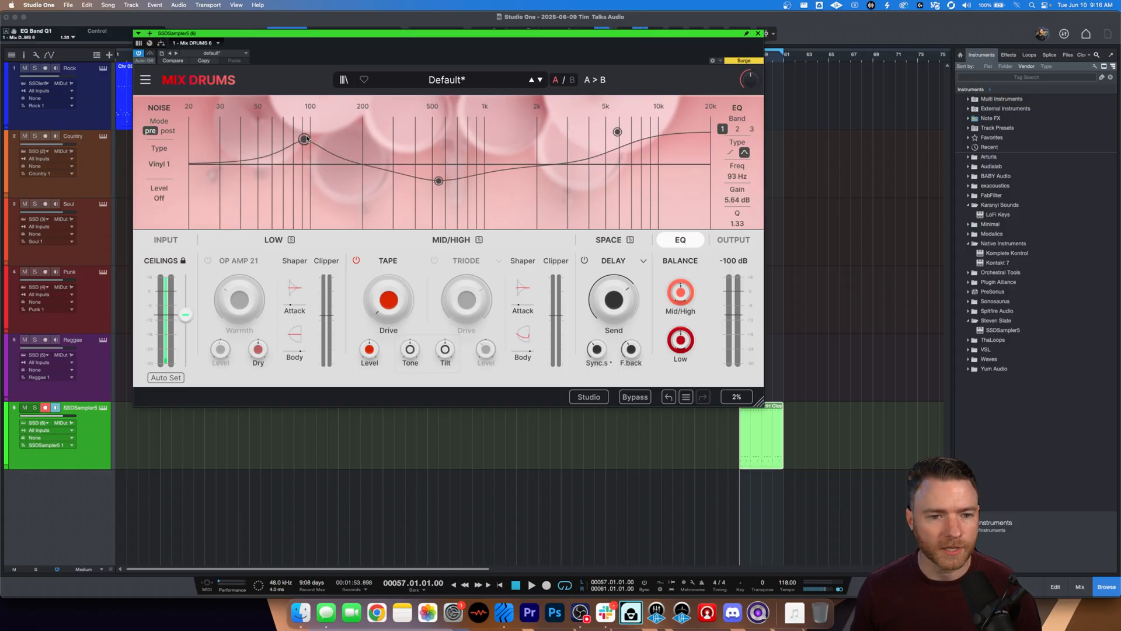
scroll(307, 139, "down", 15)
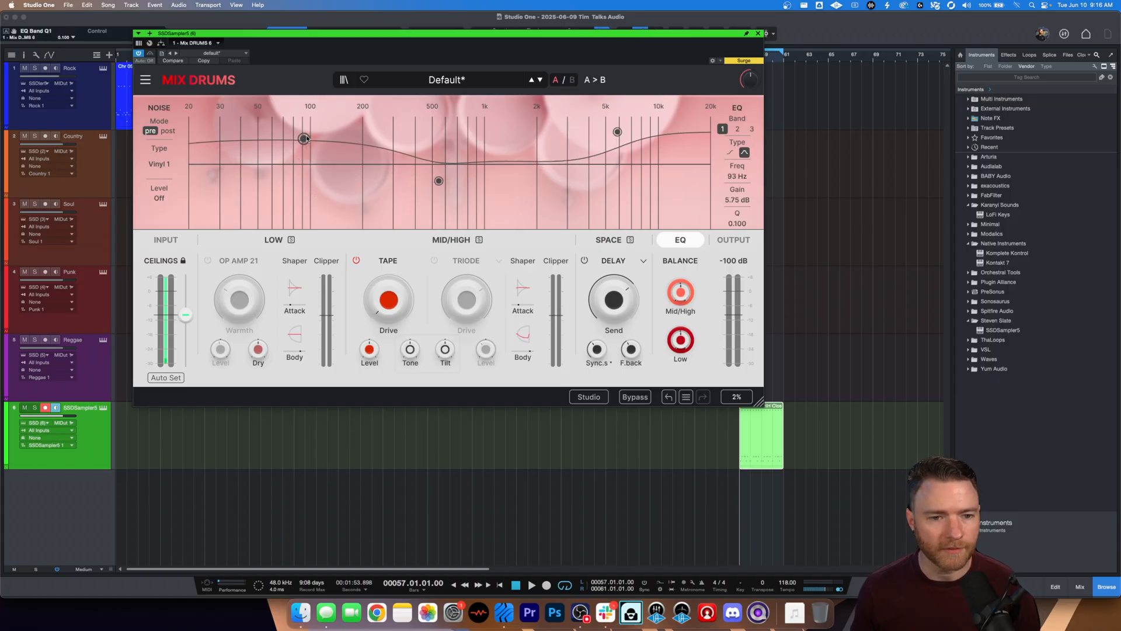
scroll(307, 139, "up", 10)
scroll(307, 138, "up", 6)
left_click_drag(307, 139, 257, 162)
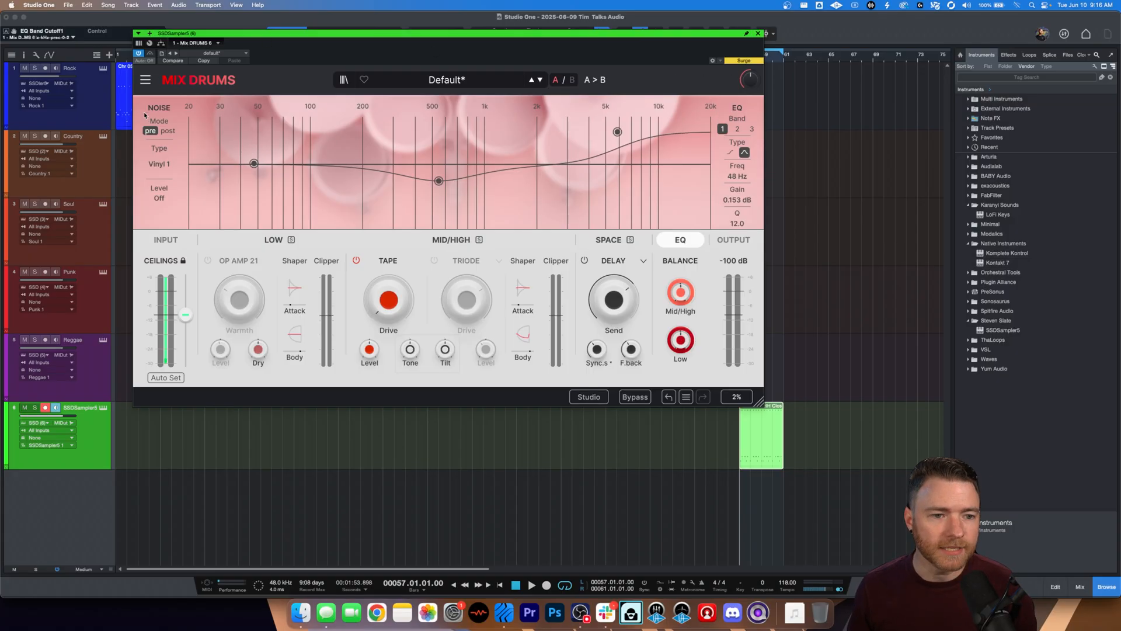
Browse the noise type categories and compare the pre and post noise modes, keeping Vinyl 1 and pre.
left_click(158, 165)
scroll(303, 263, "down", 3)
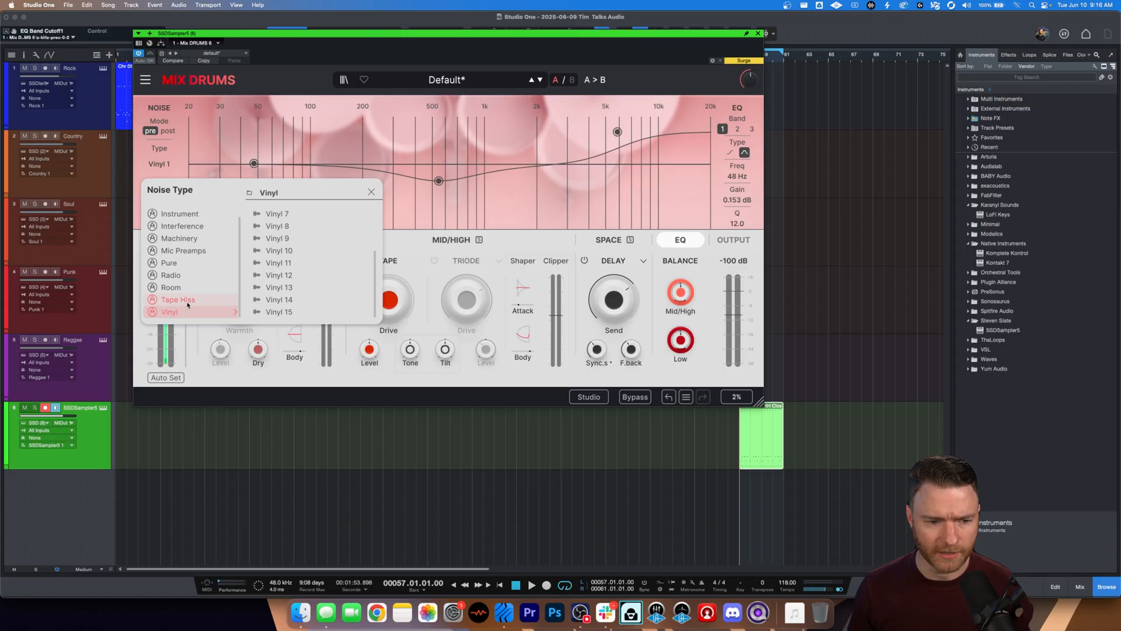
scroll(207, 260, "up", 1)
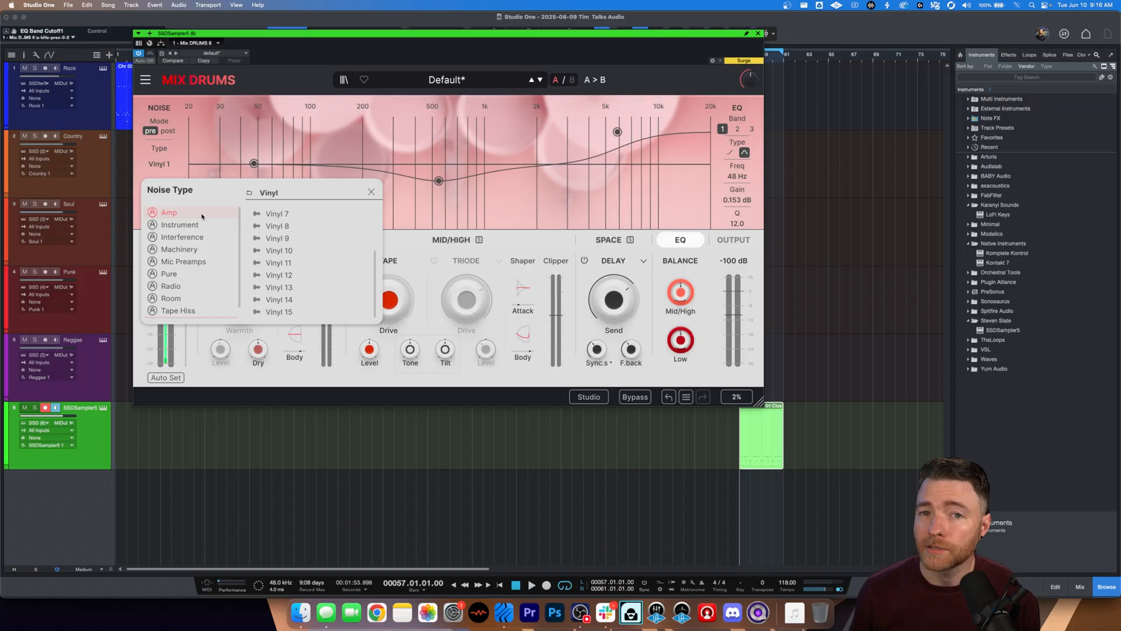
left_click(189, 173)
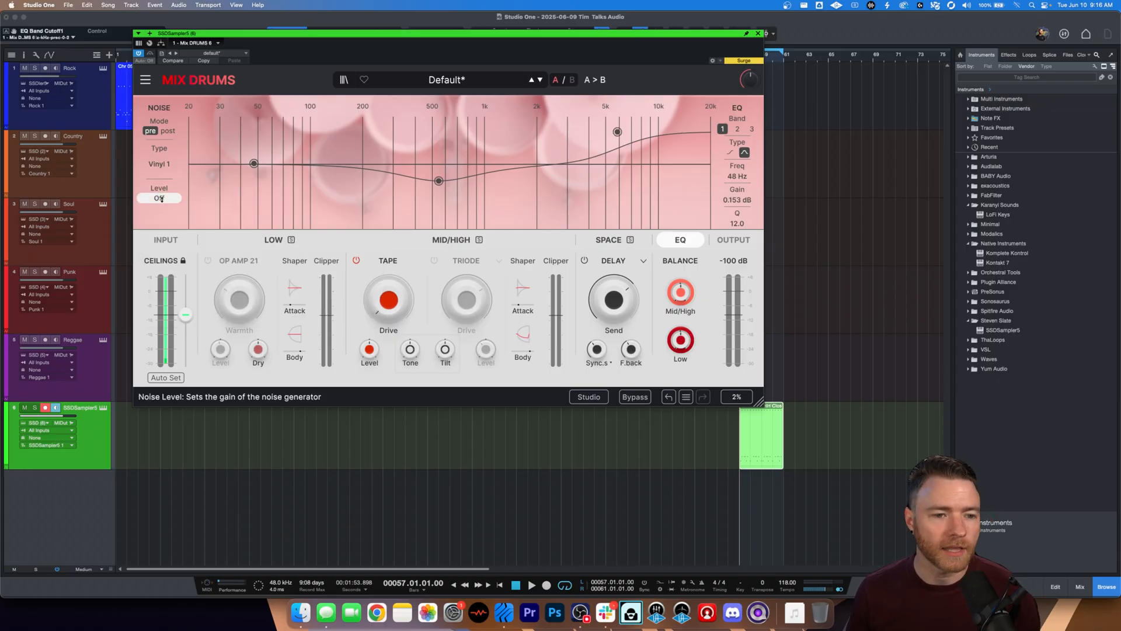
left_click(168, 131)
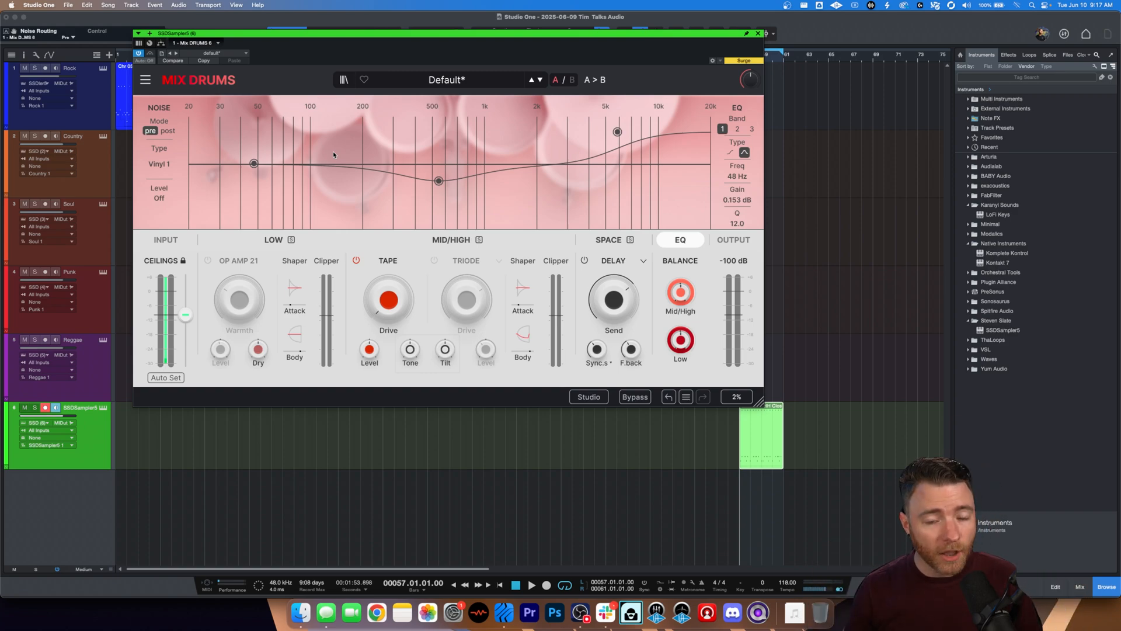
Reload the Default preset from the full preset list.
left_click(444, 79)
mouse_move(421, 96)
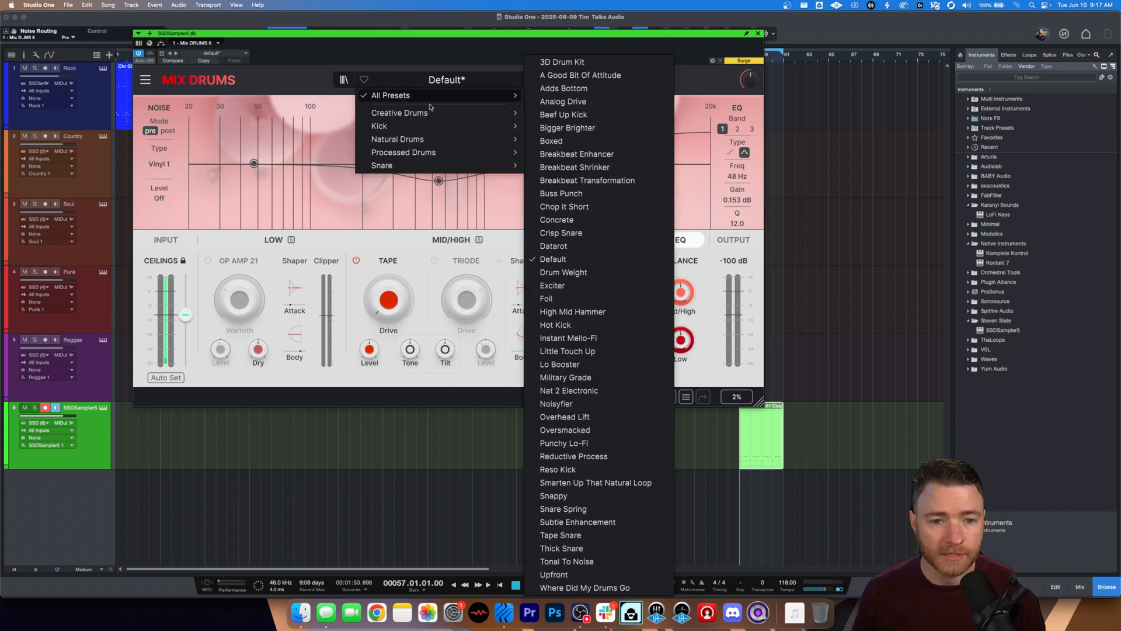
left_click(564, 262)
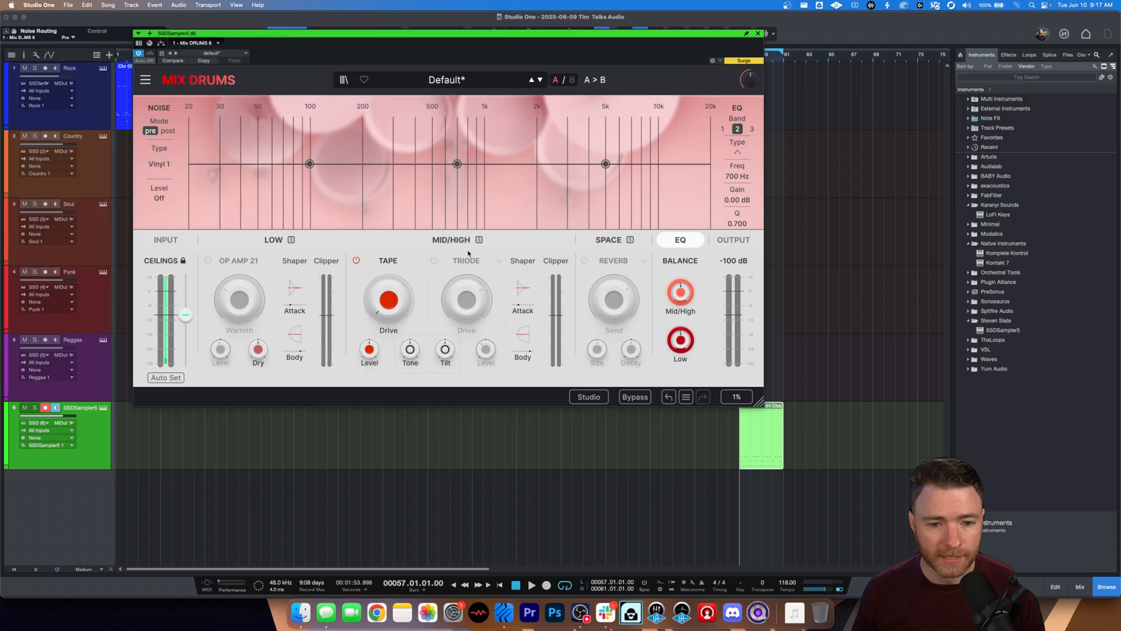
Show the Low and Mid/High band crossover display and play the drum loop through the default settings.
left_click(529, 246)
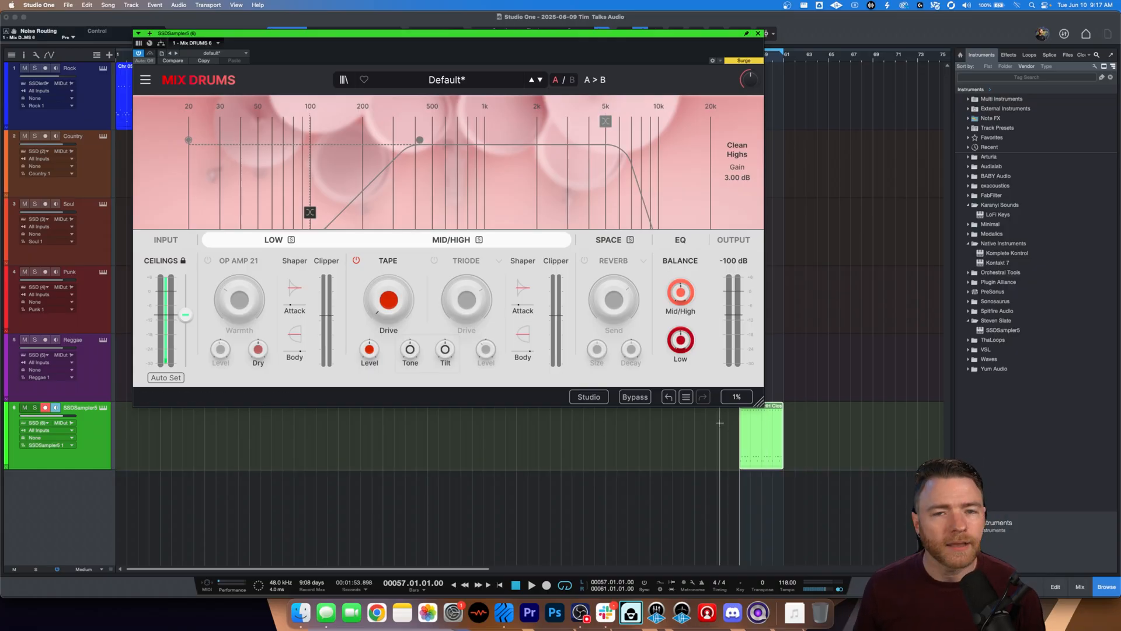
key("space")
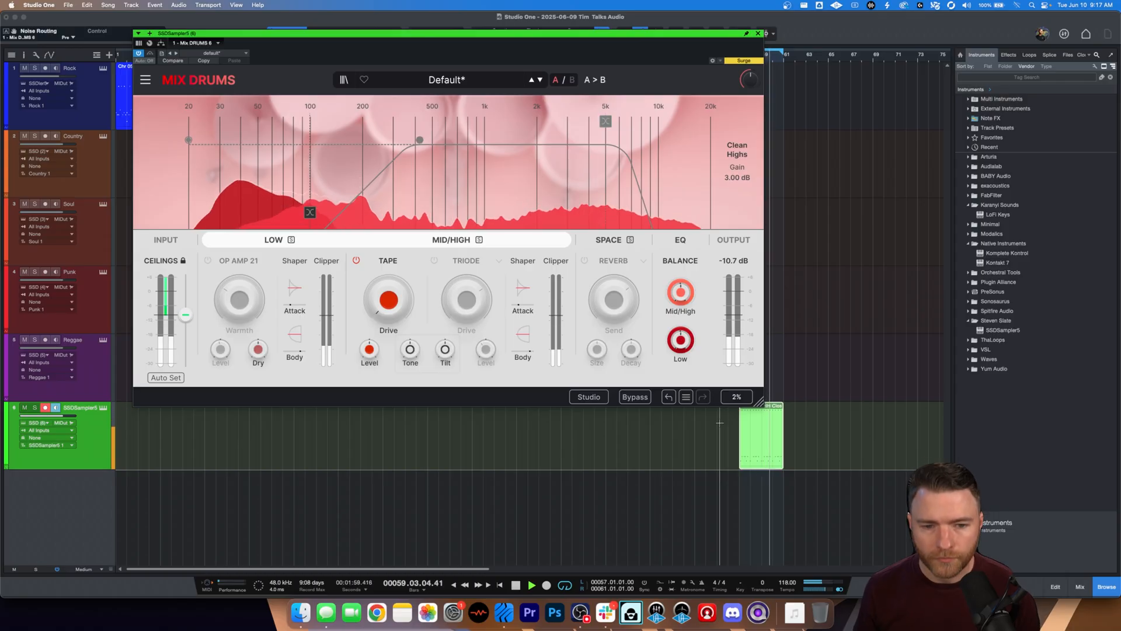
key("space")
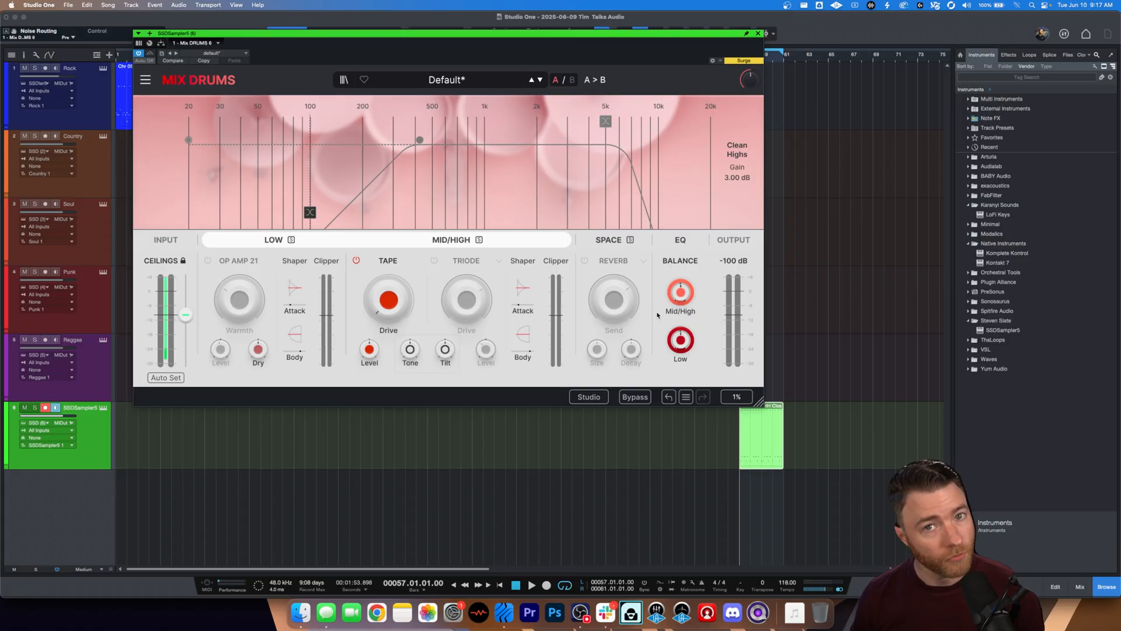
Play the drum loop, audition a high Tape drive with the module on and off, reset the drive, and turn on OP AMP 21.
key("space")
left_click_drag(393, 301, 393, 227)
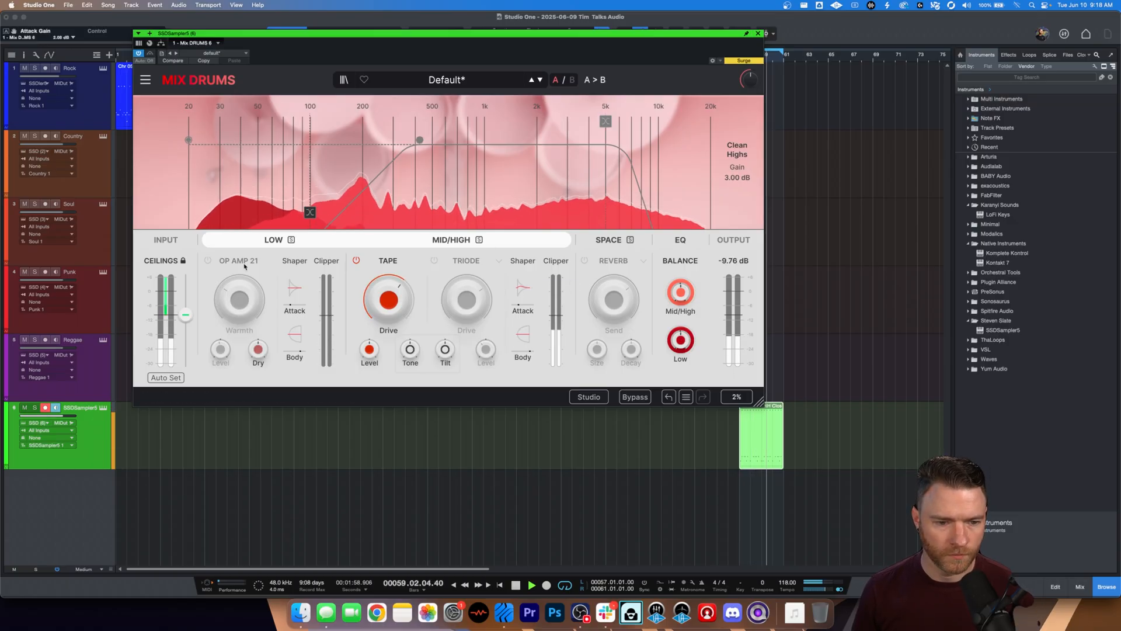
left_click(208, 261)
left_click(357, 260)
left_click(357, 261)
double_click(388, 299)
Set the OP AMP 21 warmth to 100 % and its level to 13.9 dB, with the input peak level at -8.17 dB.
left_click_drag(239, 299, 240, 267)
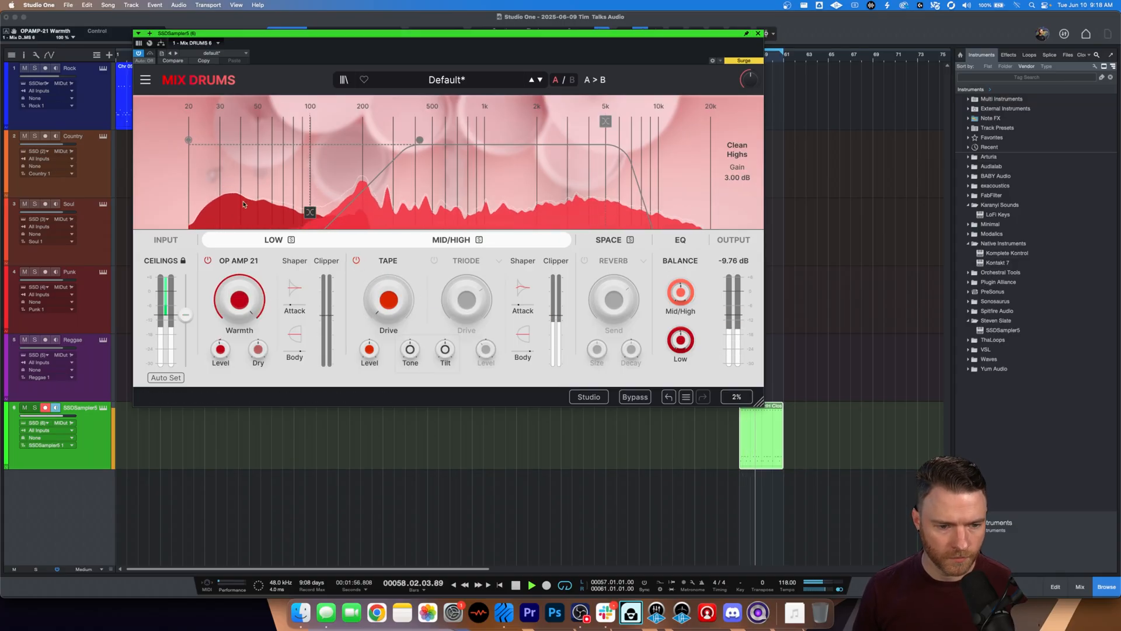
left_click_drag(220, 349, 220, 330)
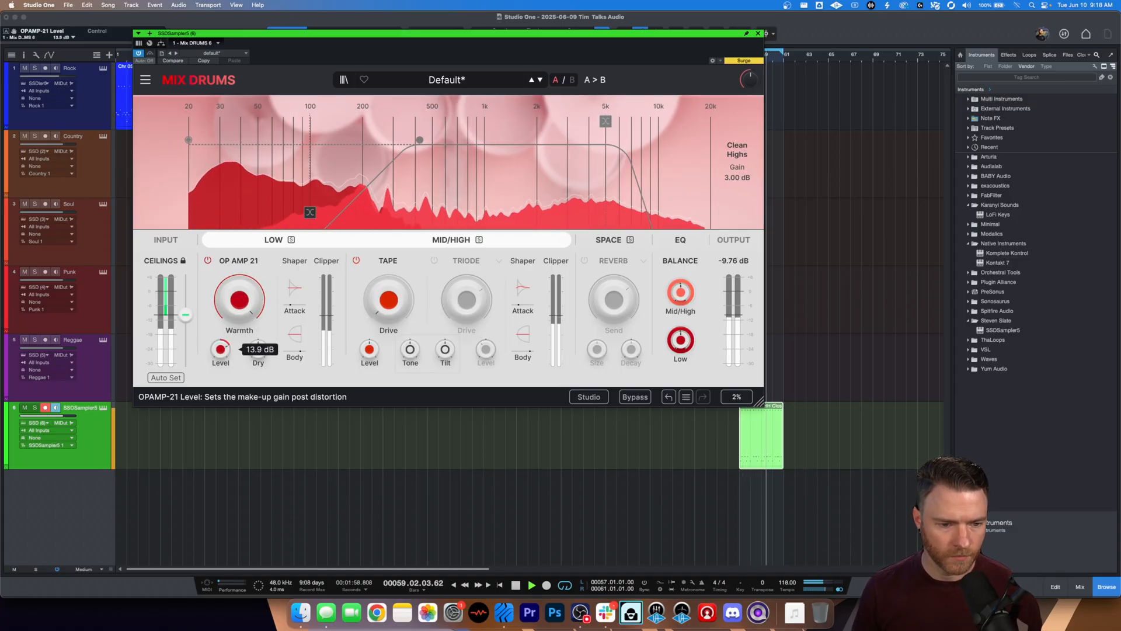
left_click_drag(186, 314, 186, 310)
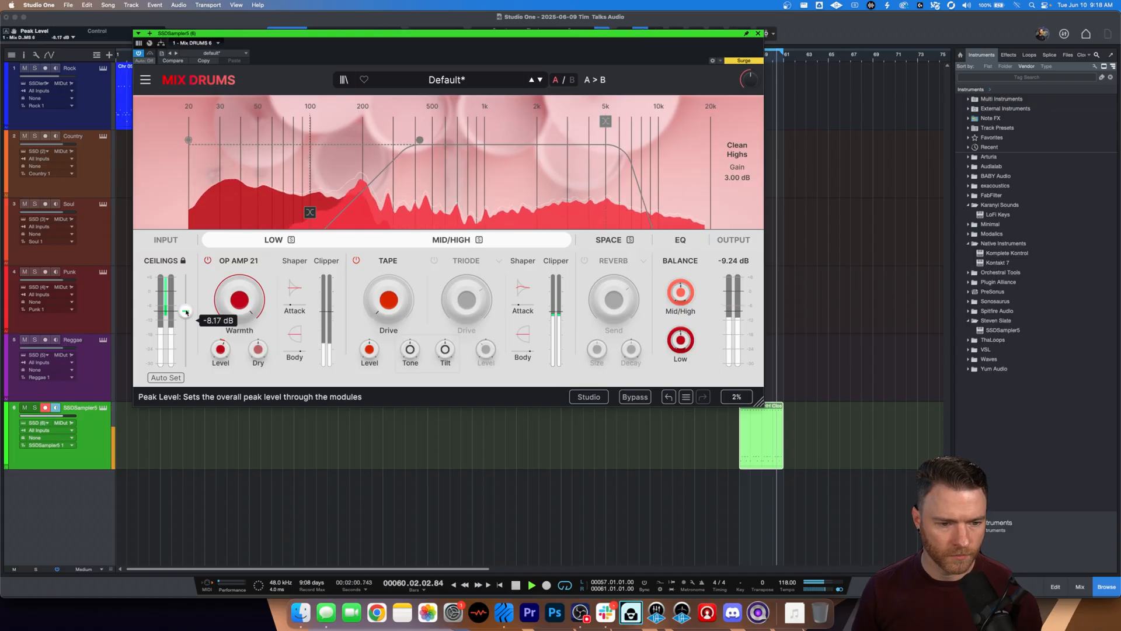
Give the low shaper more attack and less body, and reduce the OP AMP 21 warmth with the peak level at -10.6 dB.
left_click_drag(292, 293, 291, 277)
left_click_drag(295, 332, 295, 347)
left_click_drag(239, 305, 185, 316)
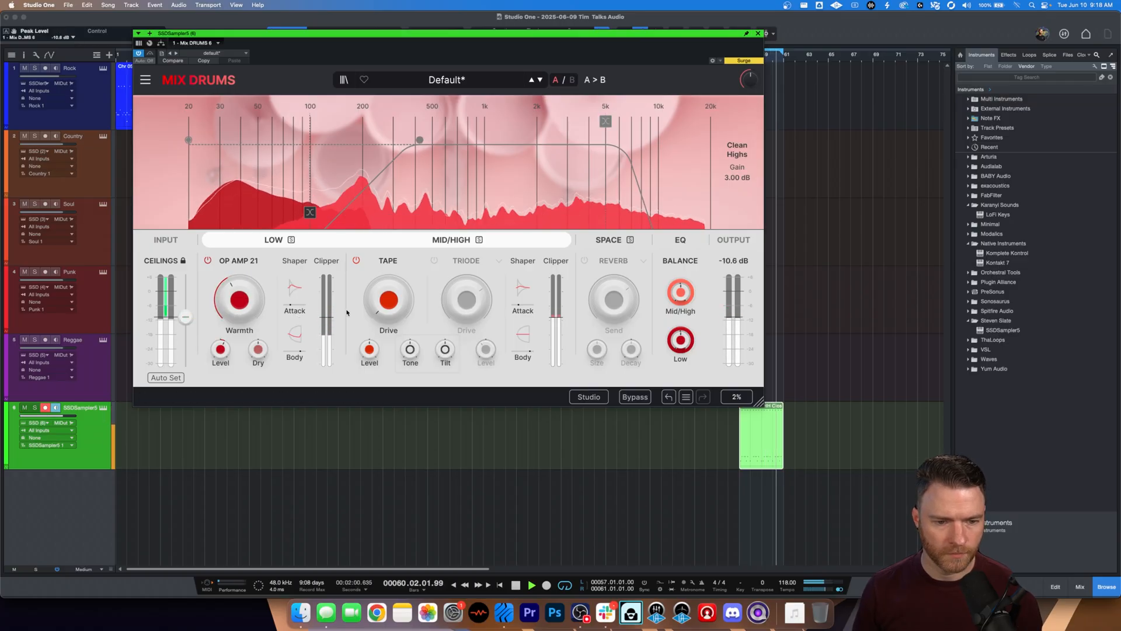
Raise the Tape drive slightly and turn on the Mid/High distortion with the analog Germanium I model and more drive.
left_click_drag(388, 299, 388, 285)
left_click(434, 260)
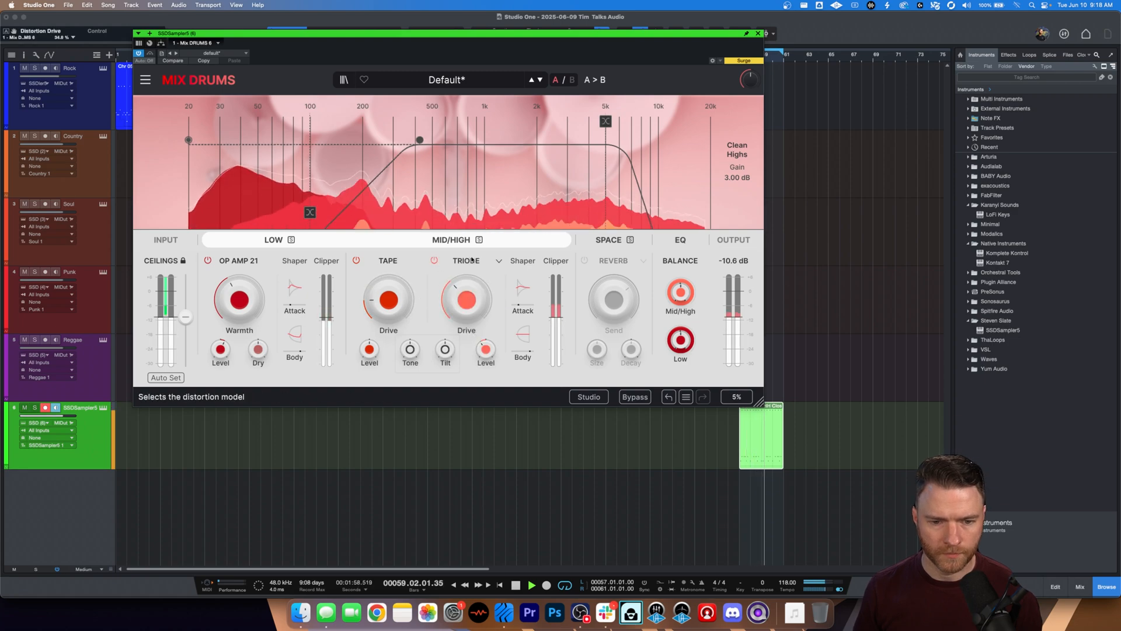
left_click(499, 260)
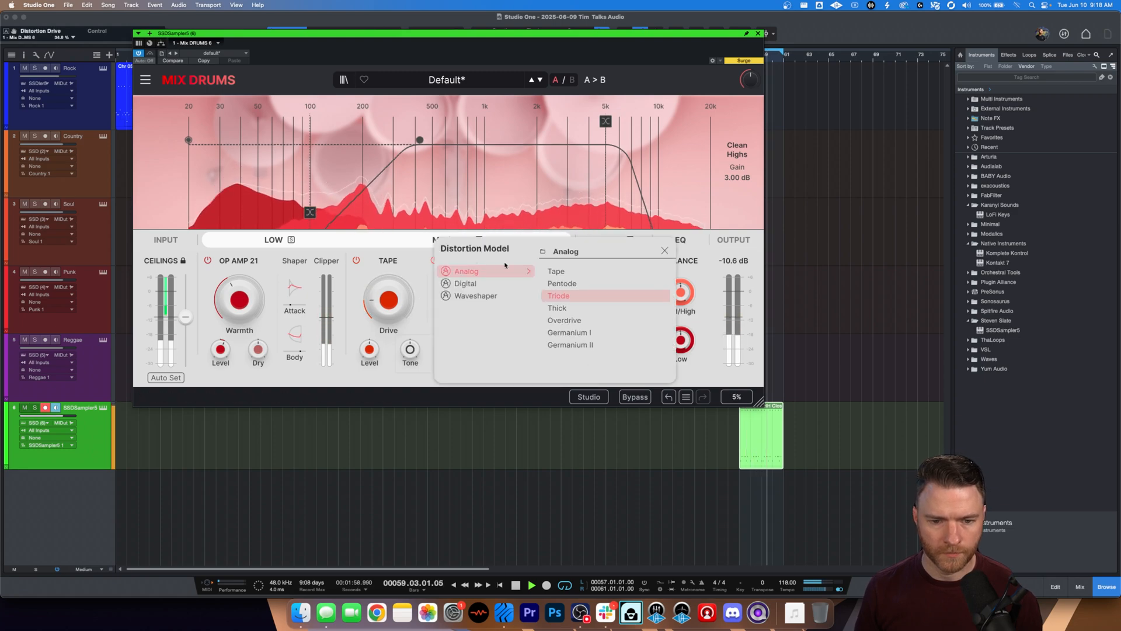
left_click(570, 333)
left_click_drag(467, 299, 532, 132)
Lower the clean highs crossover to about 2 kHz and set the Clean Highs gain to 11.3 dB.
left_click_drag(606, 121, 531, 120)
left_click_drag(728, 179, 727, 128)
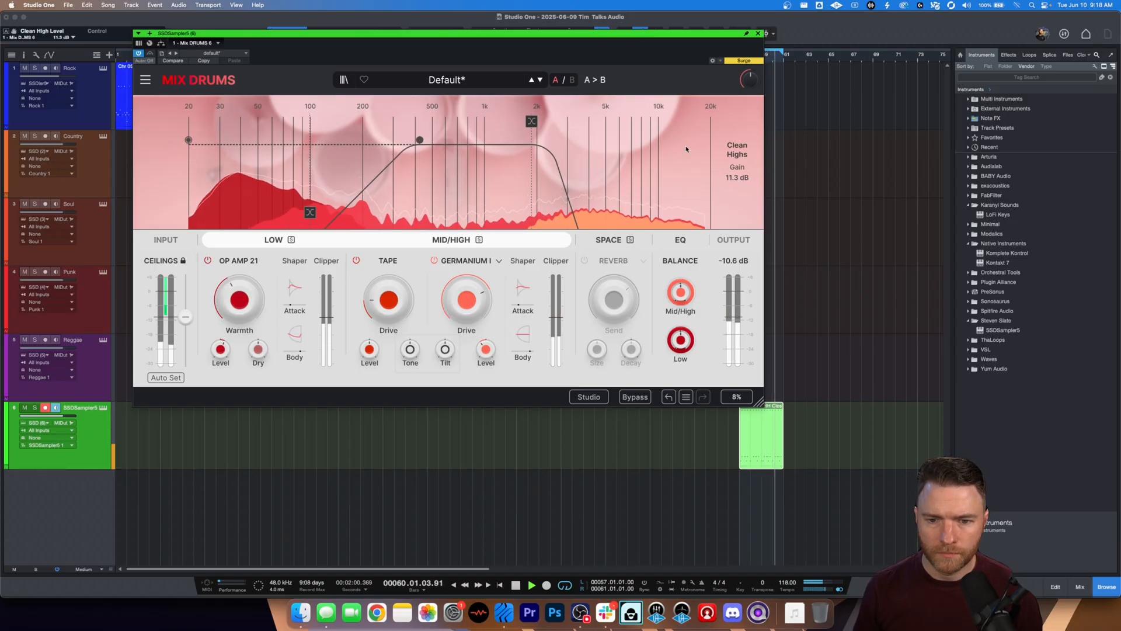
Compare the drums with the plugin bypassed and active, and reduce the Germanium I drive and the output level to about -7.1 dB.
left_click(628, 396)
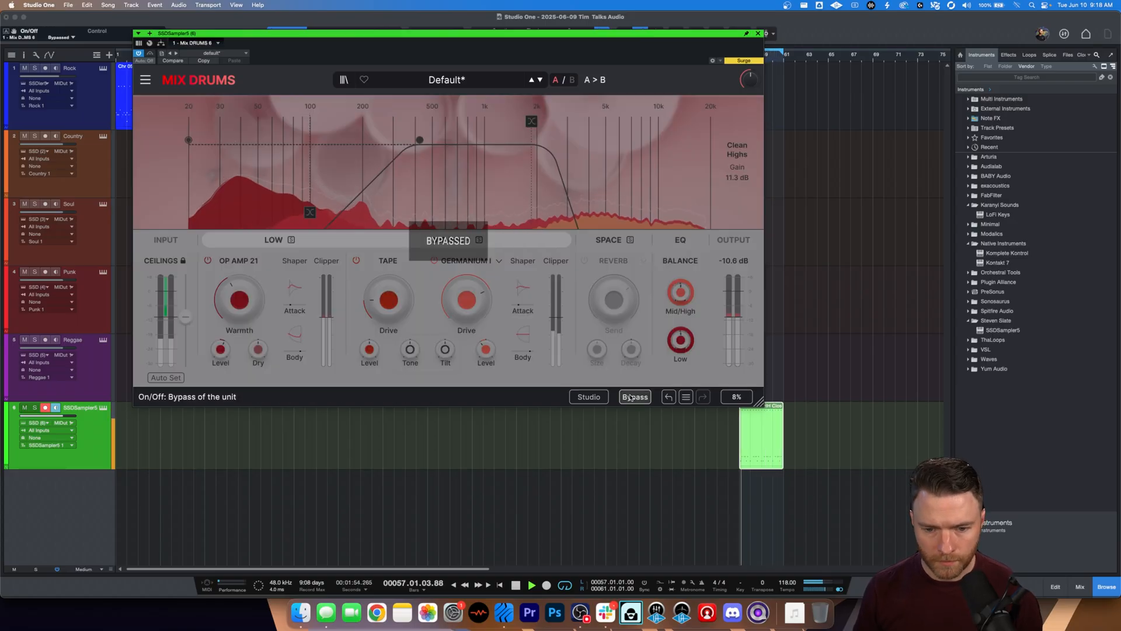
left_click(630, 397)
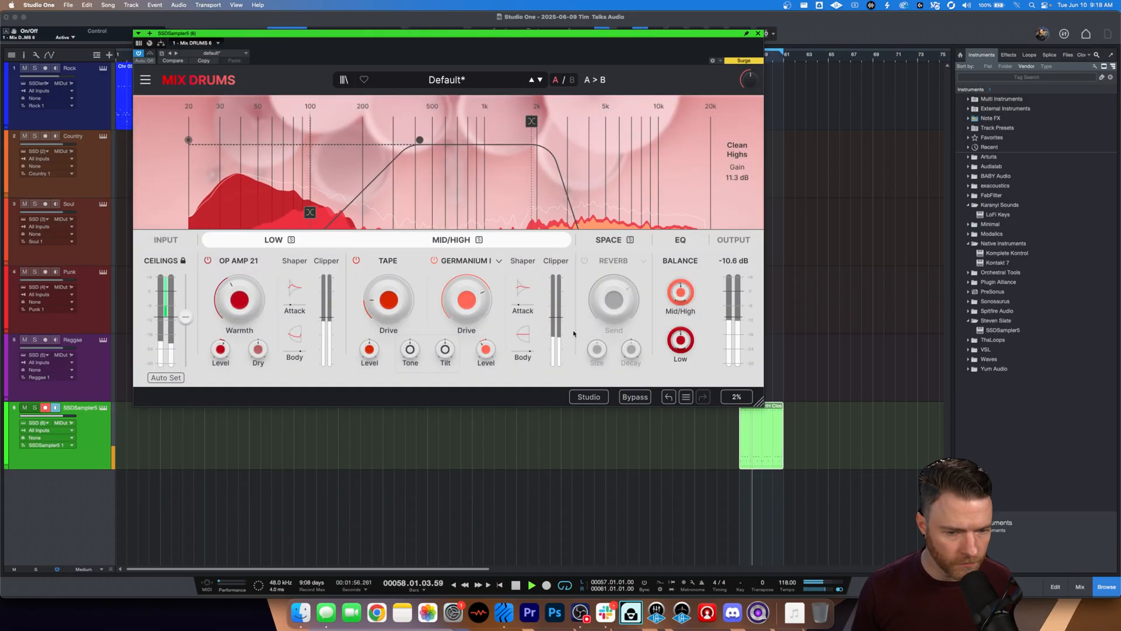
mouse_move(467, 300)
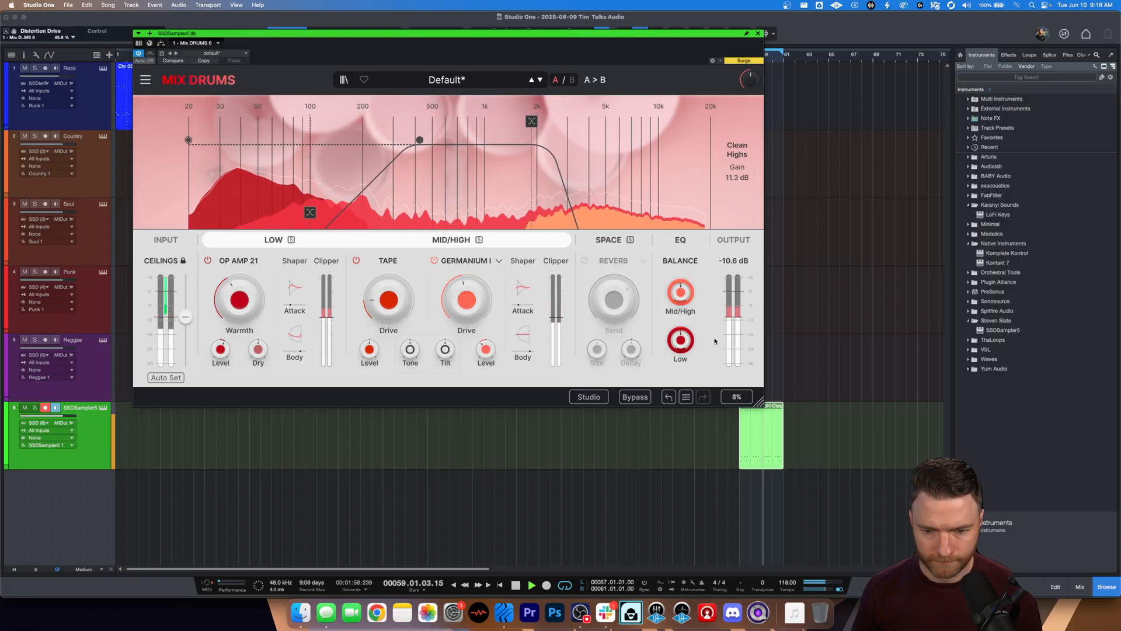
mouse_move(749, 79)
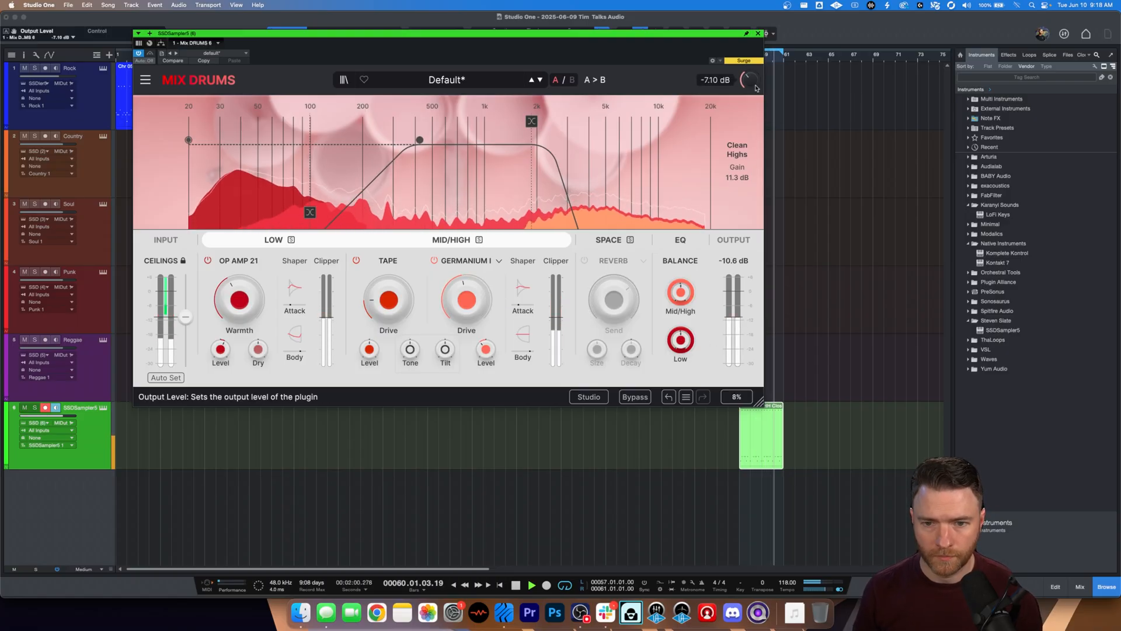
Compare the processed drums with the plugin bypassed and active, and stop playback.
left_click(635, 398)
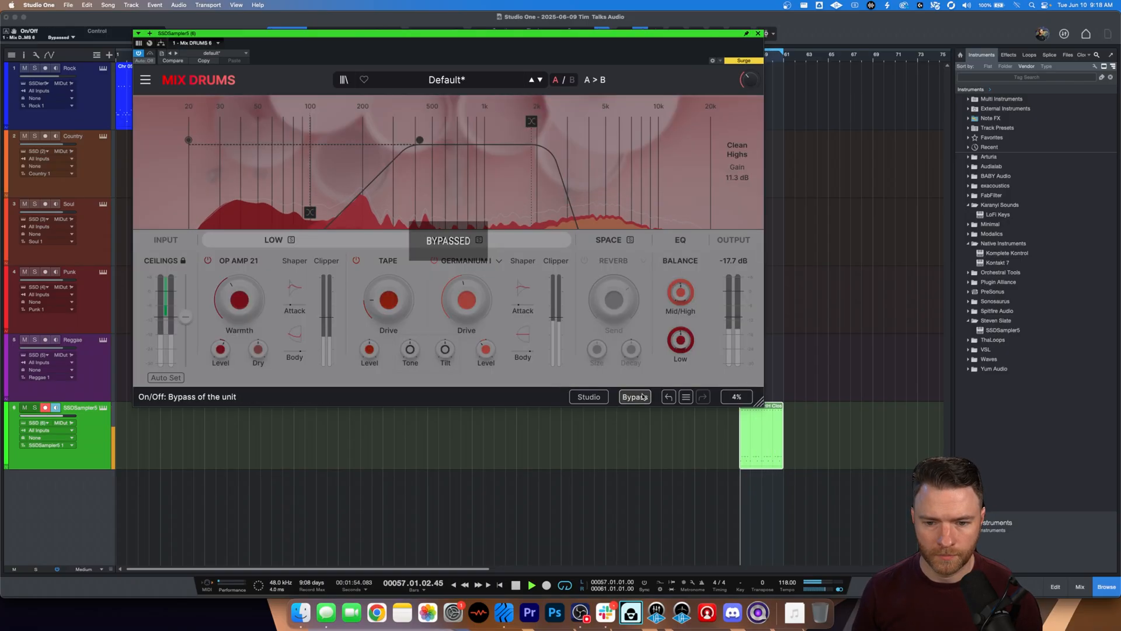
left_click(643, 398)
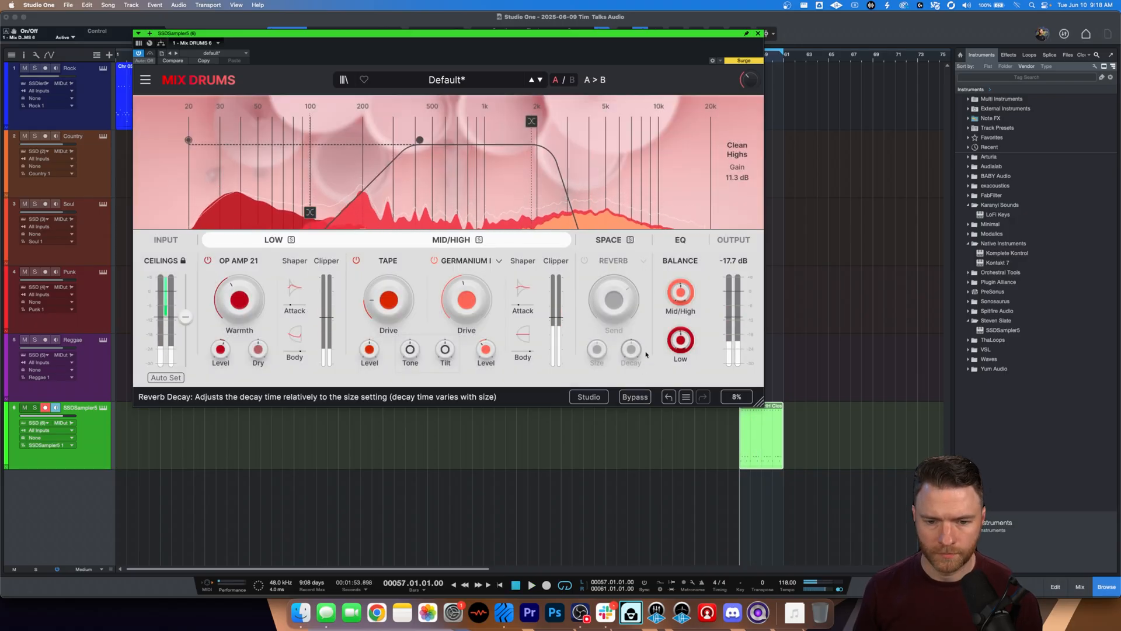
key("space")
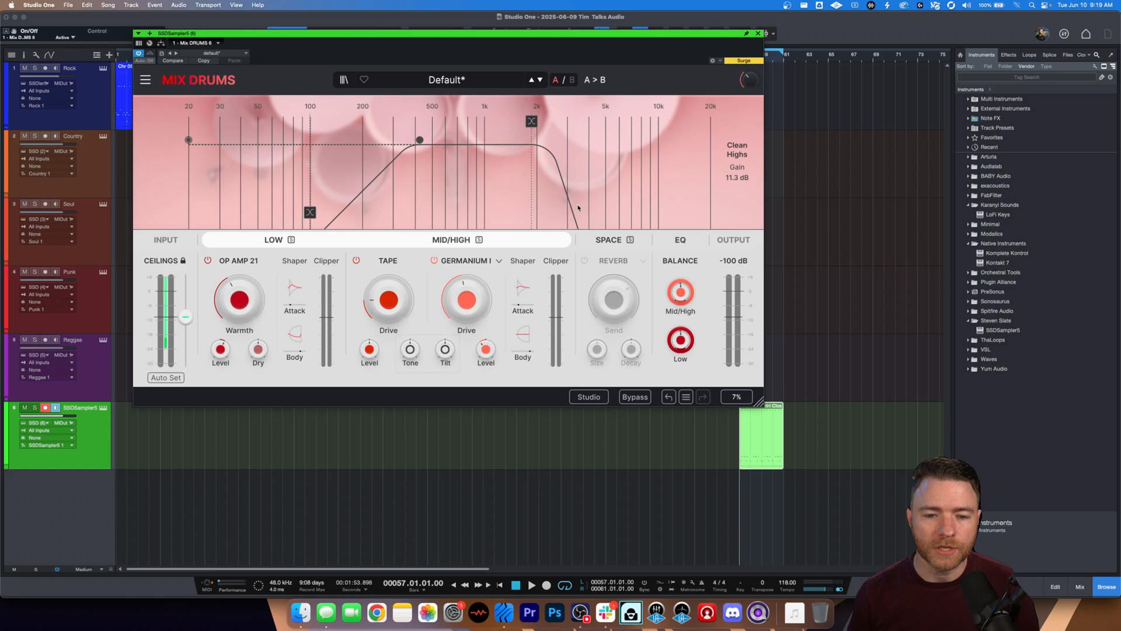
Return to the song start and audition the Rock track's 3D Drum Kit processing, checking its EQ section.
mouse_move(443, 276)
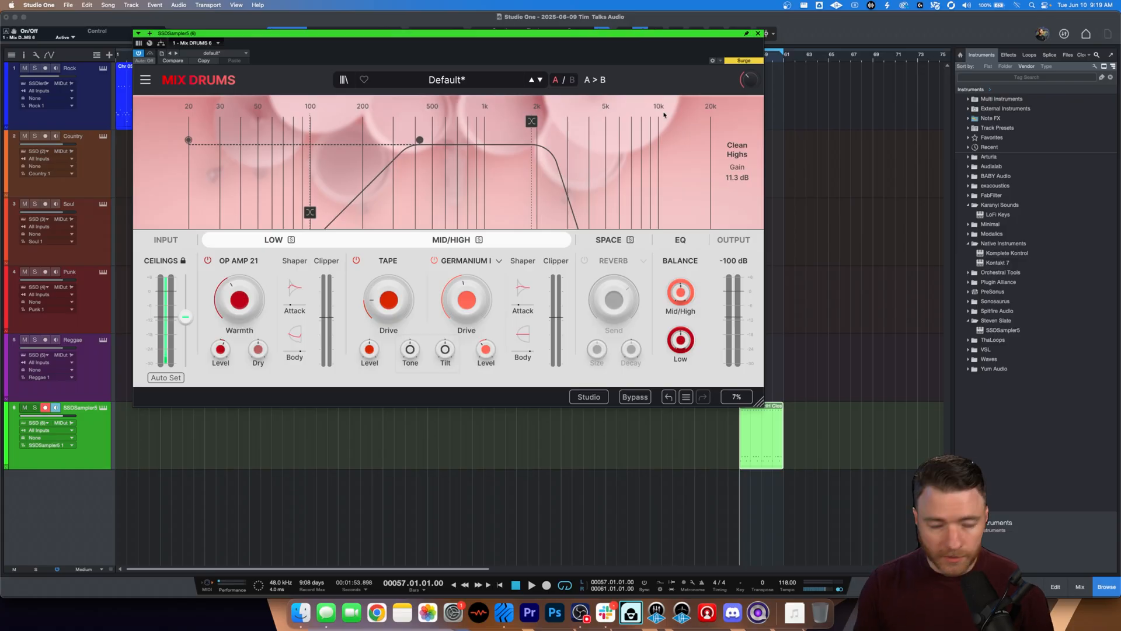
key("comma")
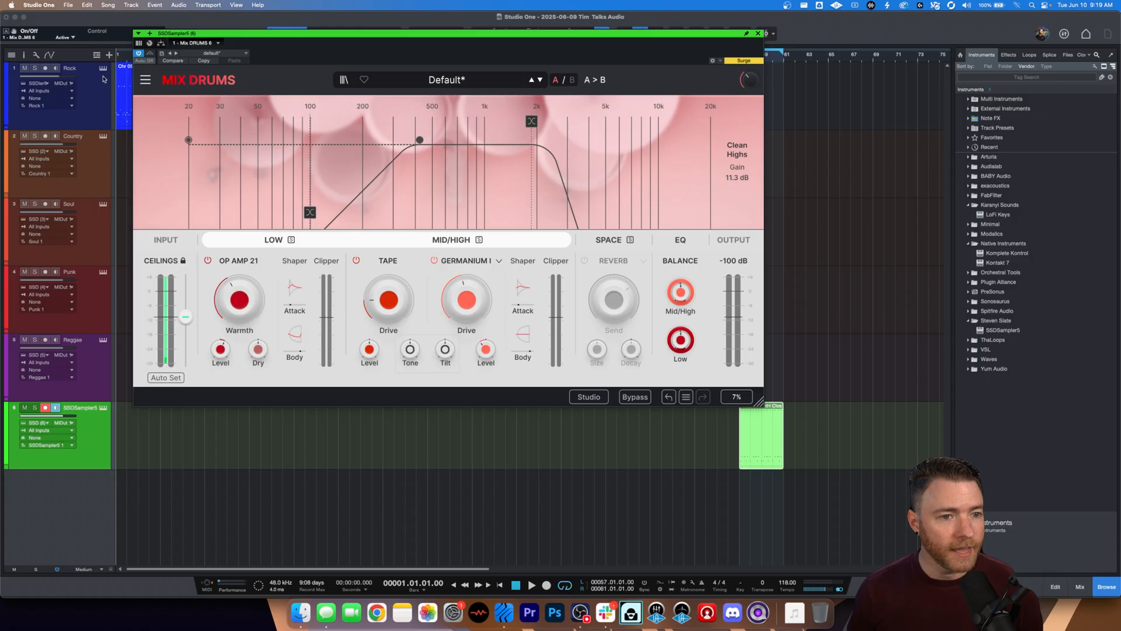
left_click(99, 97)
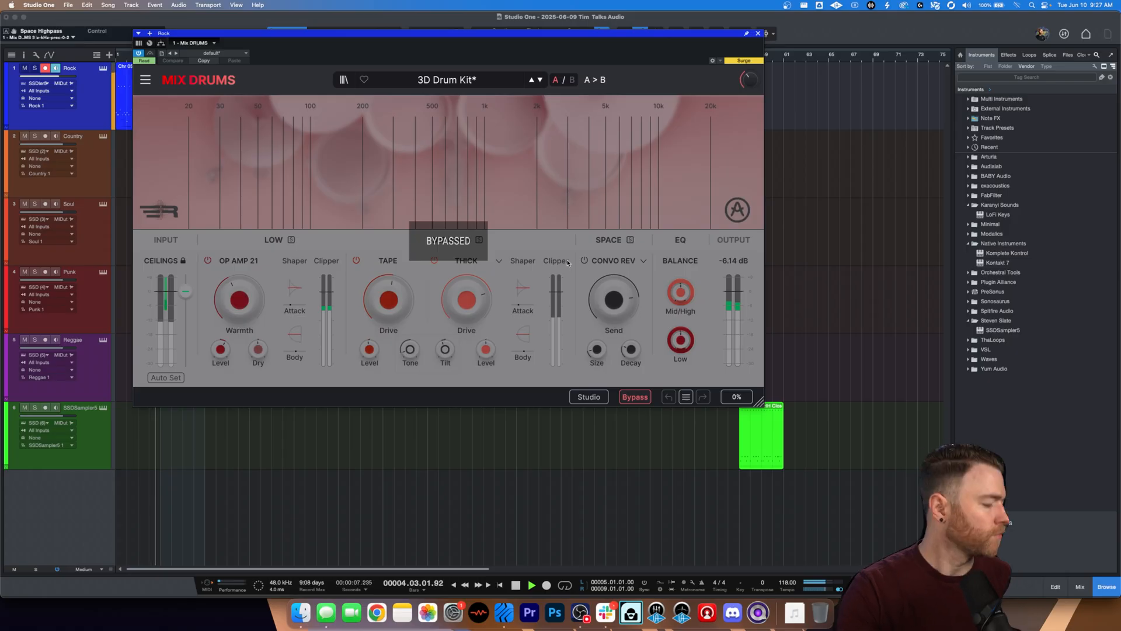
left_click(567, 262)
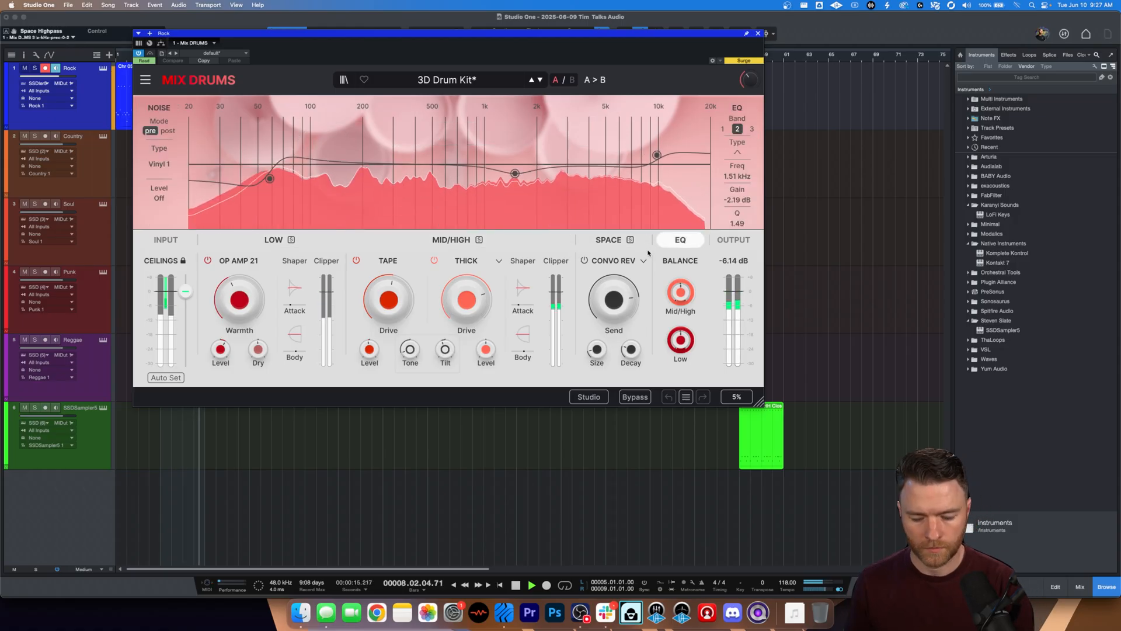
Switch to the Country track and review the Low and Mid/High, Space and EQ settings of its Little Touch Up preset.
key("Down")
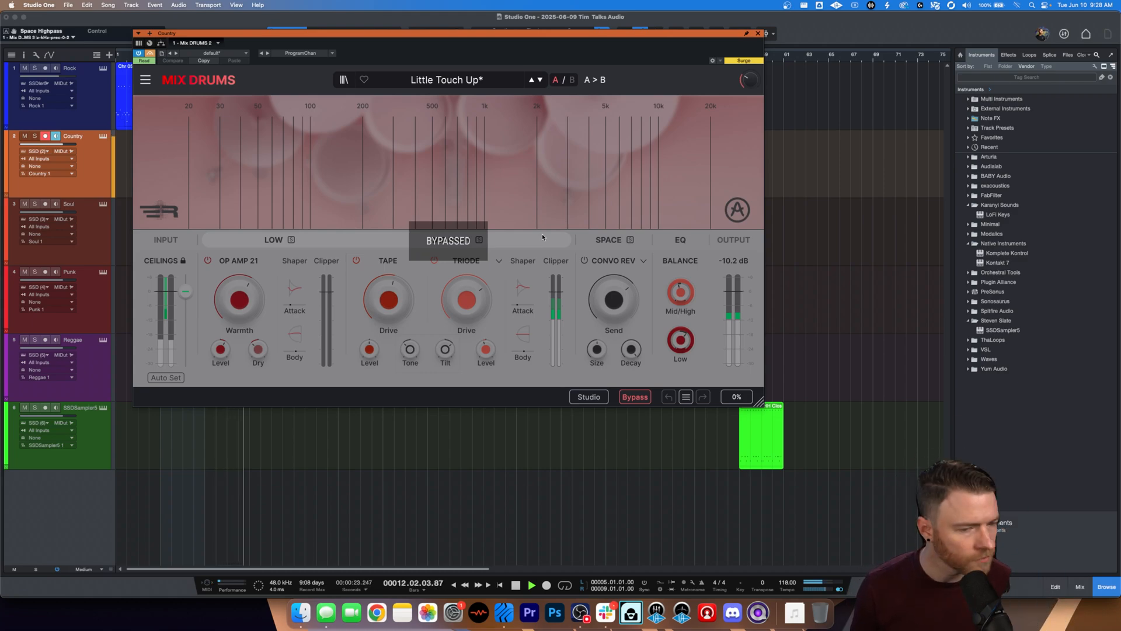
left_click(542, 234)
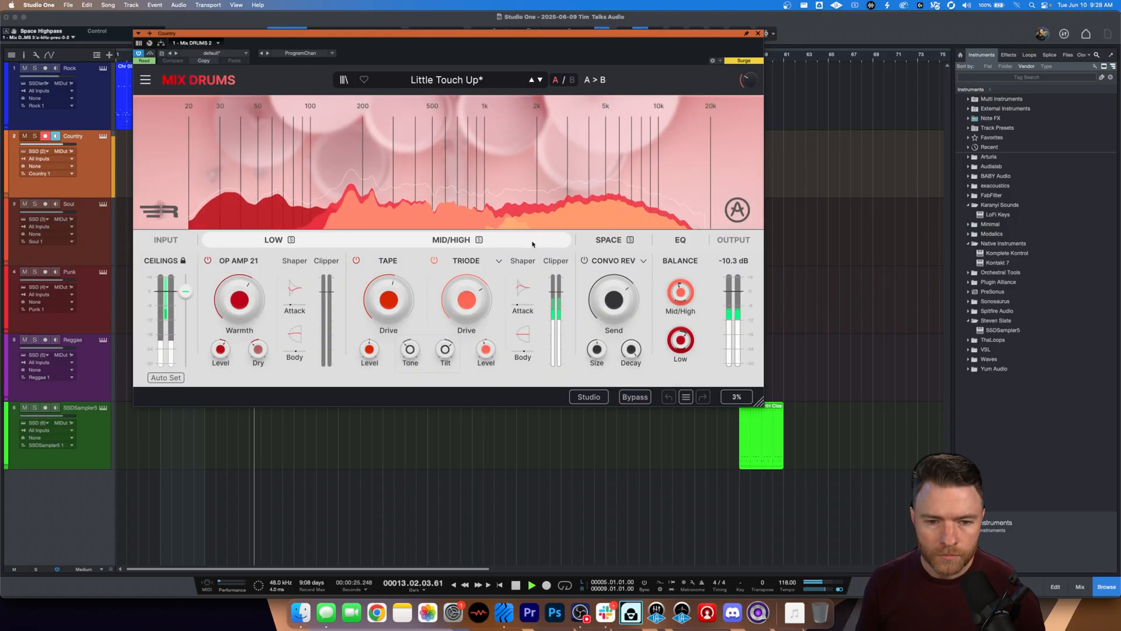
left_click(530, 246)
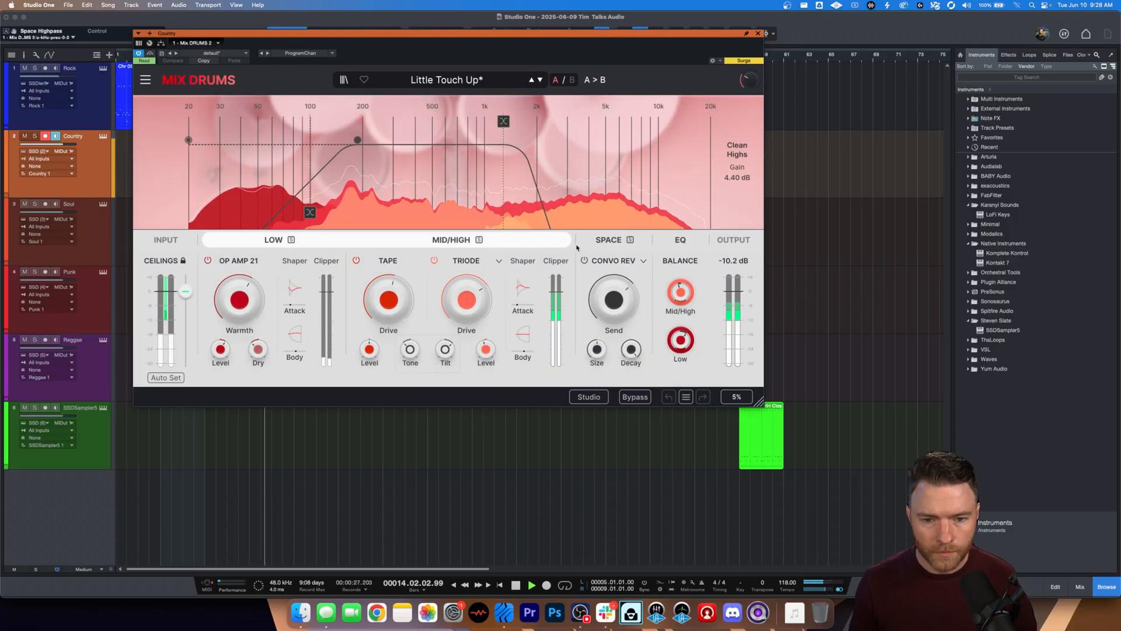
left_click(613, 241)
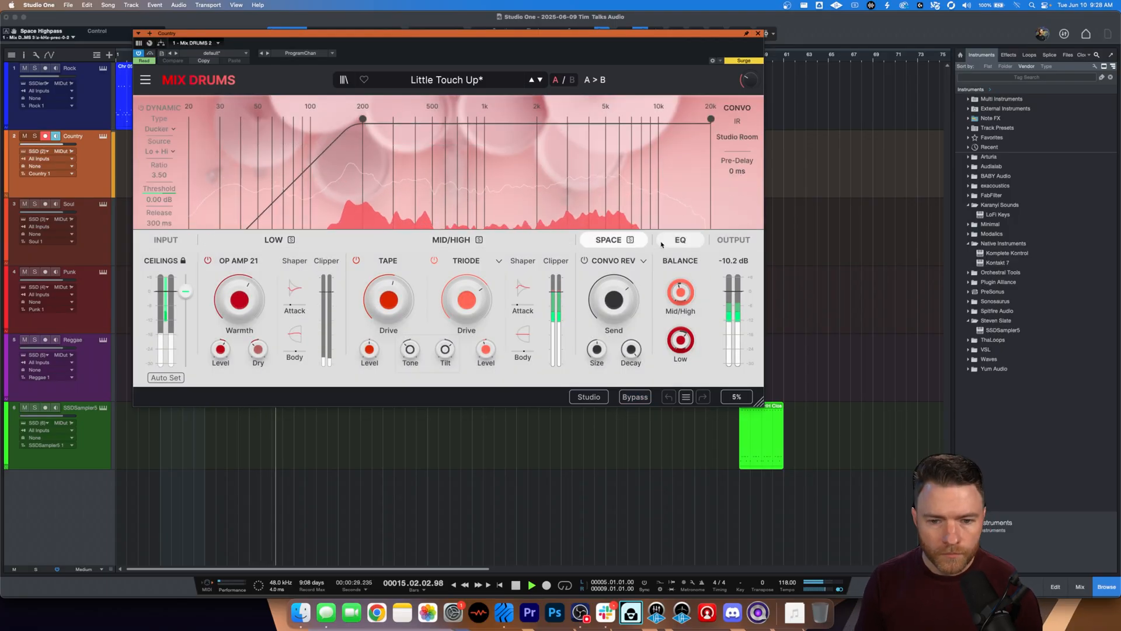
left_click(668, 241)
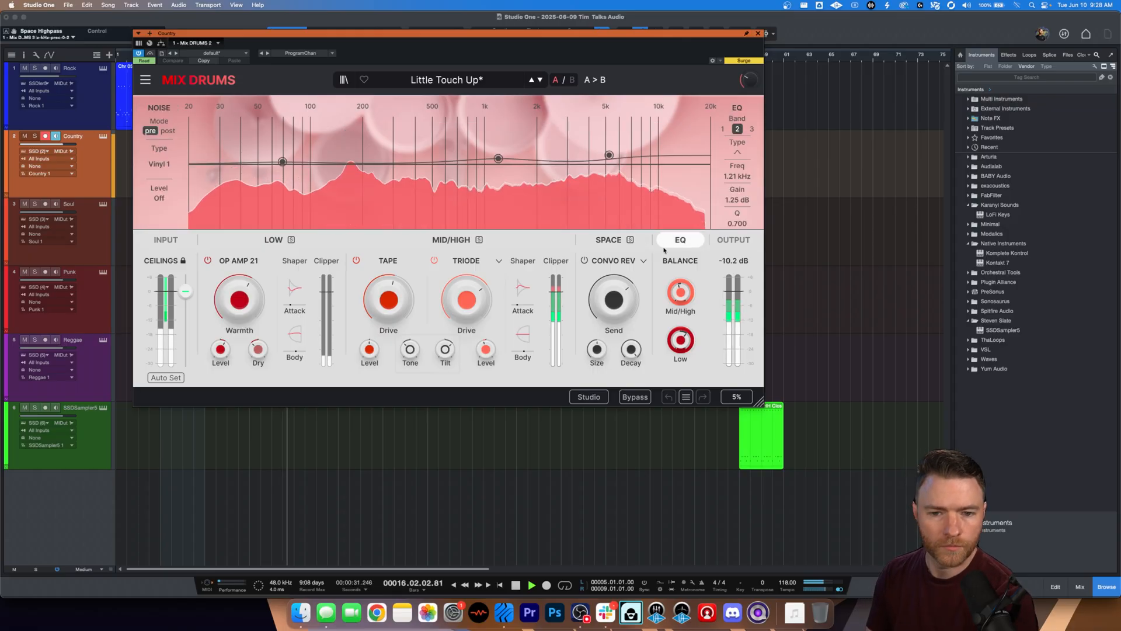
Switch to the Soul track, activate its bypassed plugin and review the Low and Mid/High, Tape Delay and EQ settings.
key("Down")
key("Down")
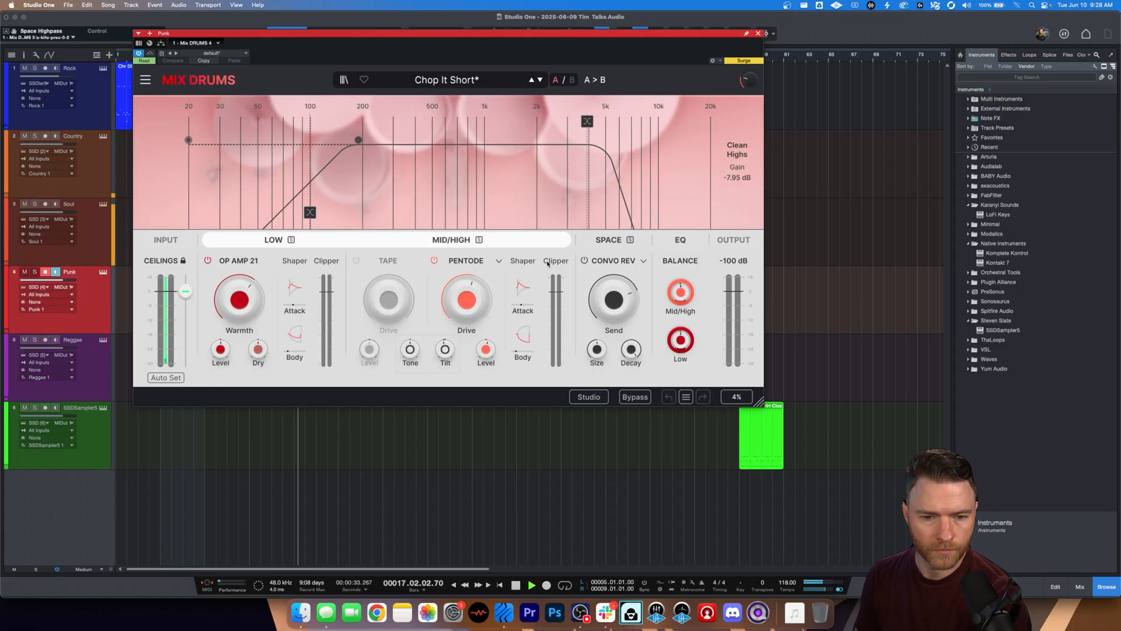
key("Up")
left_click(529, 243)
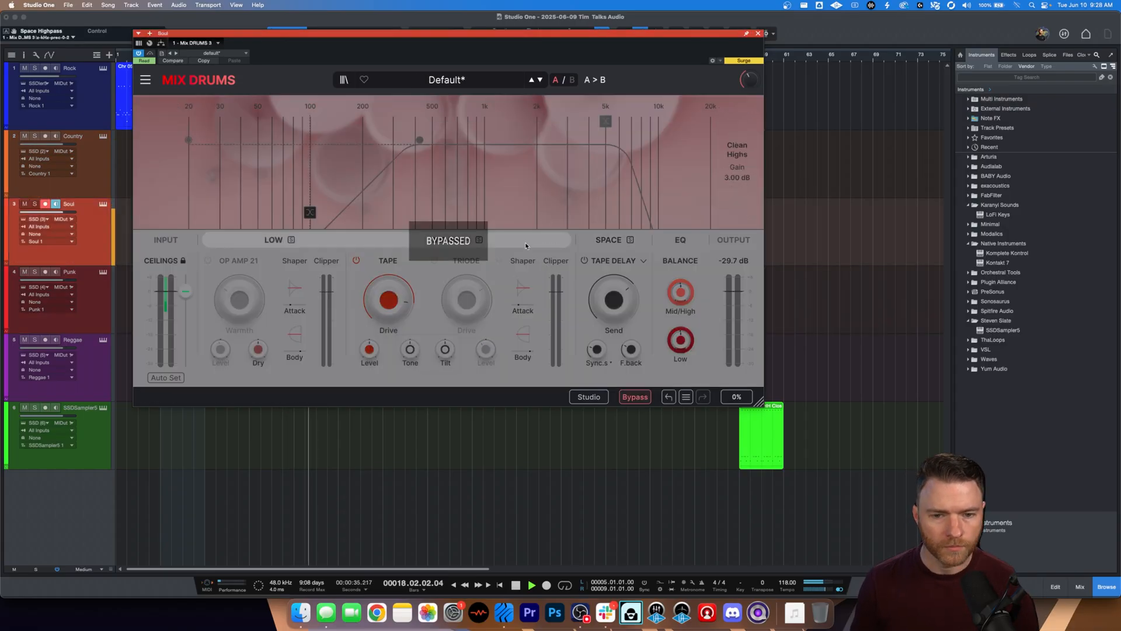
left_click(608, 240)
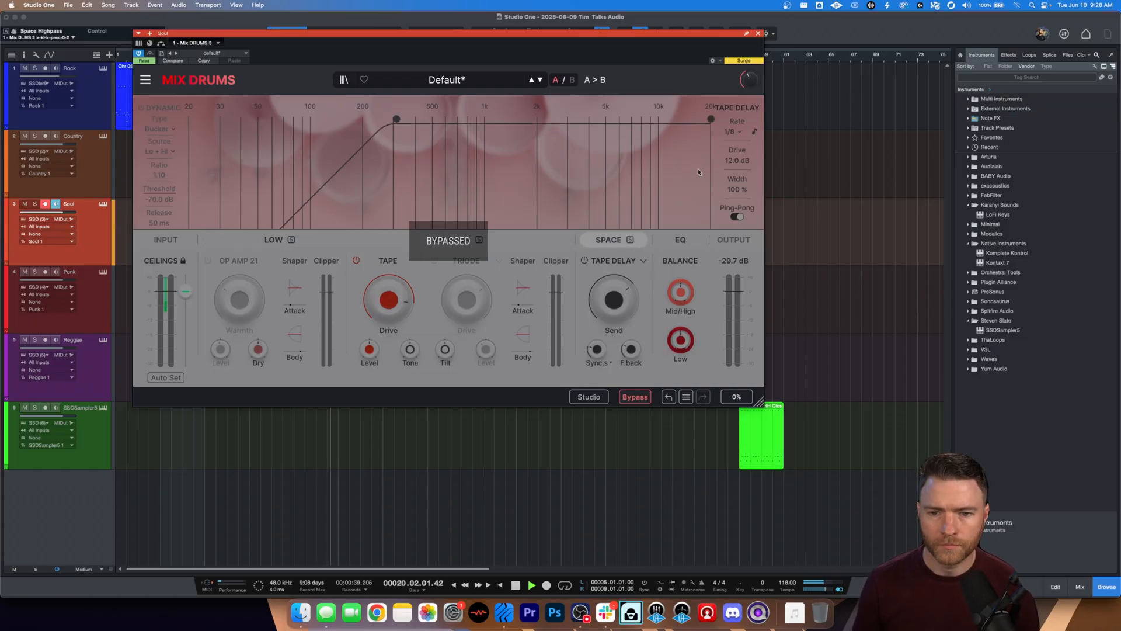
key("b")
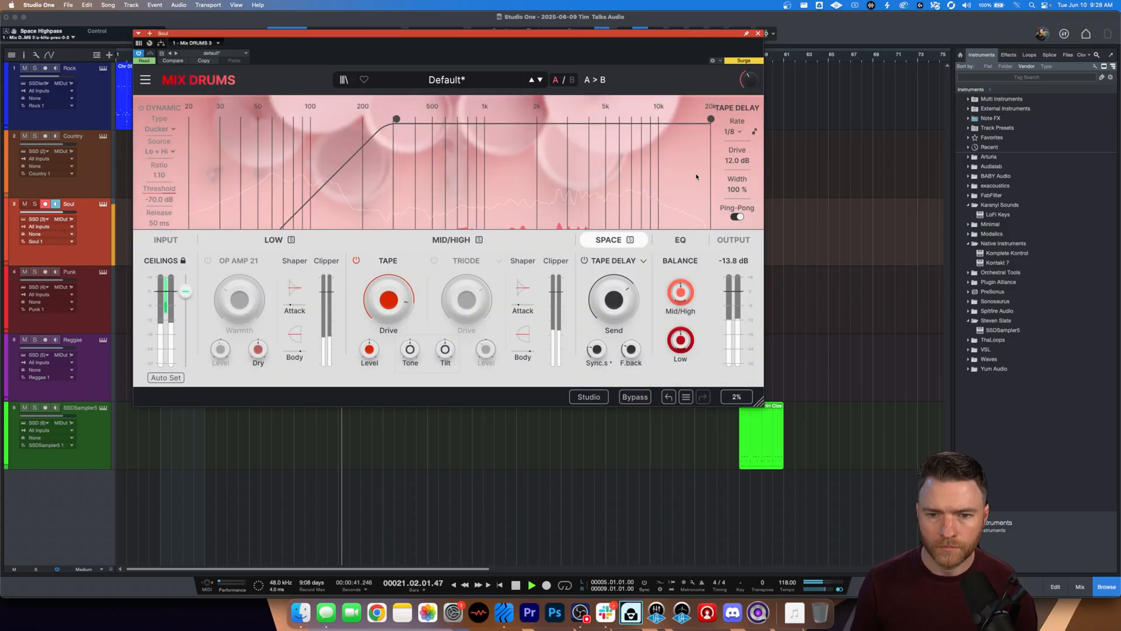
left_click(680, 240)
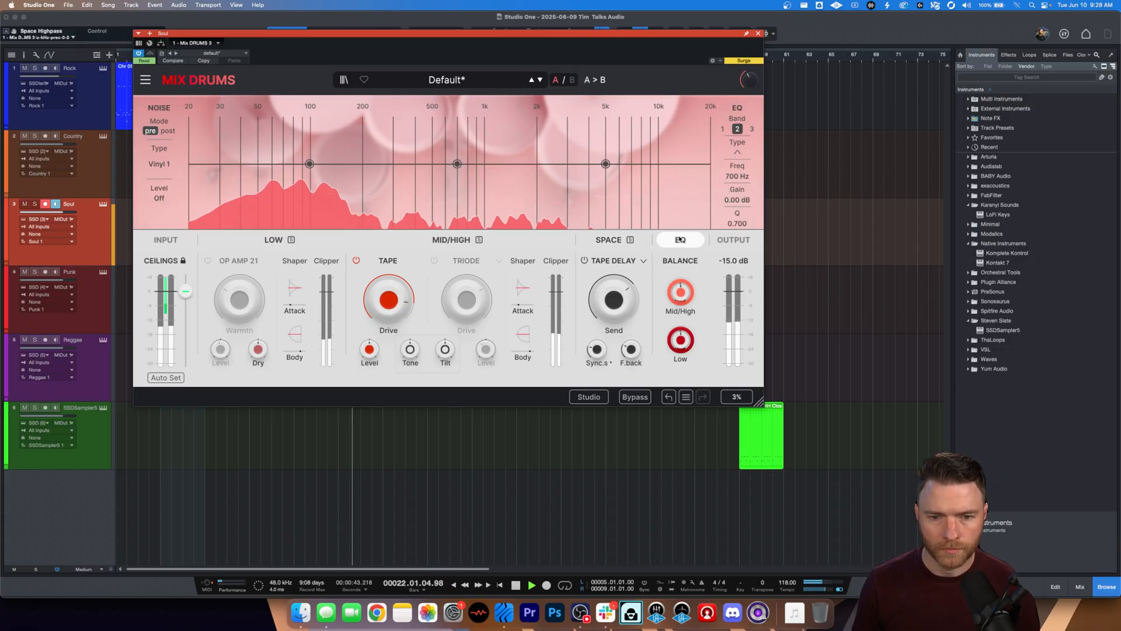
Raise the Space highpass frequency on the Soul track's Tape Delay to about 500 Hz.
left_click(530, 245)
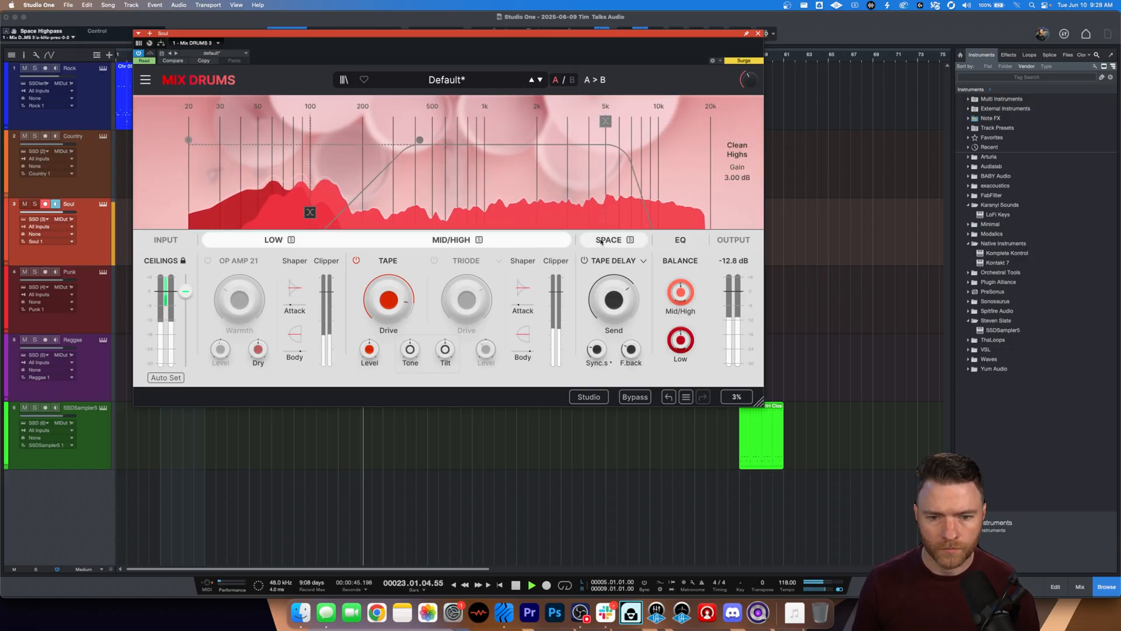
left_click(601, 241)
left_click_drag(396, 119, 429, 119)
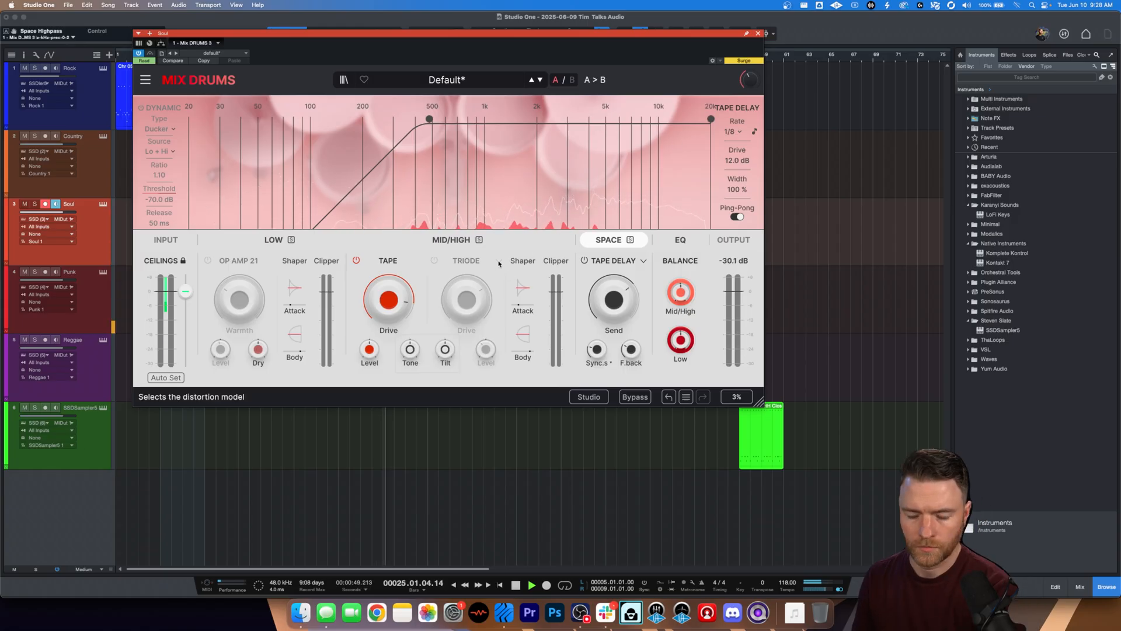
Switch to the Punk track and review the Low and Mid/High, Space and EQ settings of its Chop It Short preset.
key("Down")
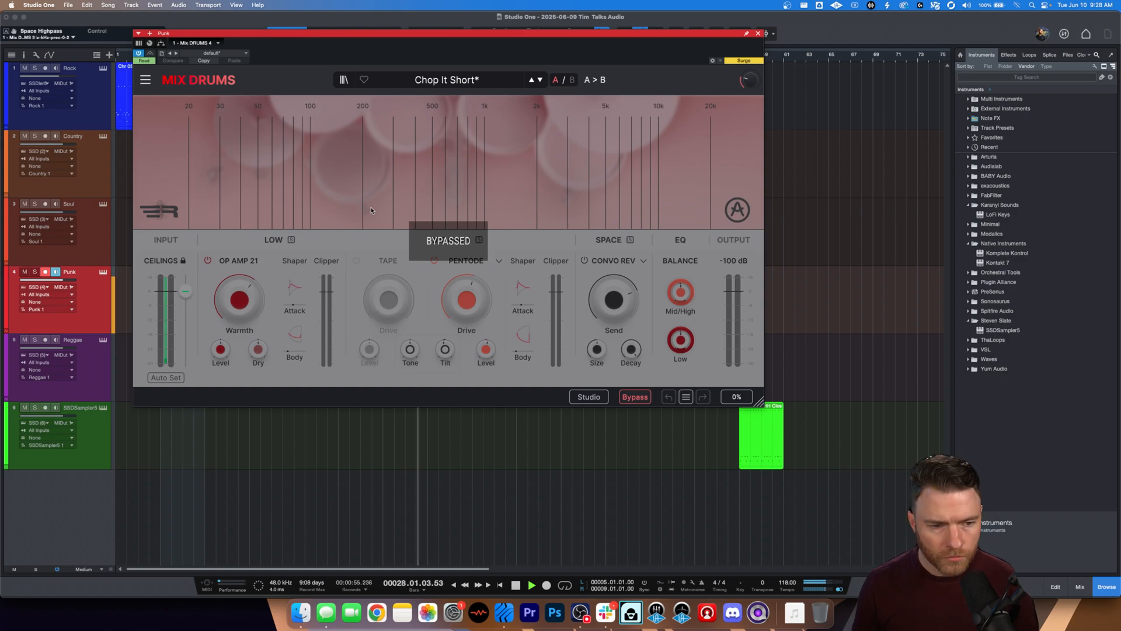
left_click(387, 237)
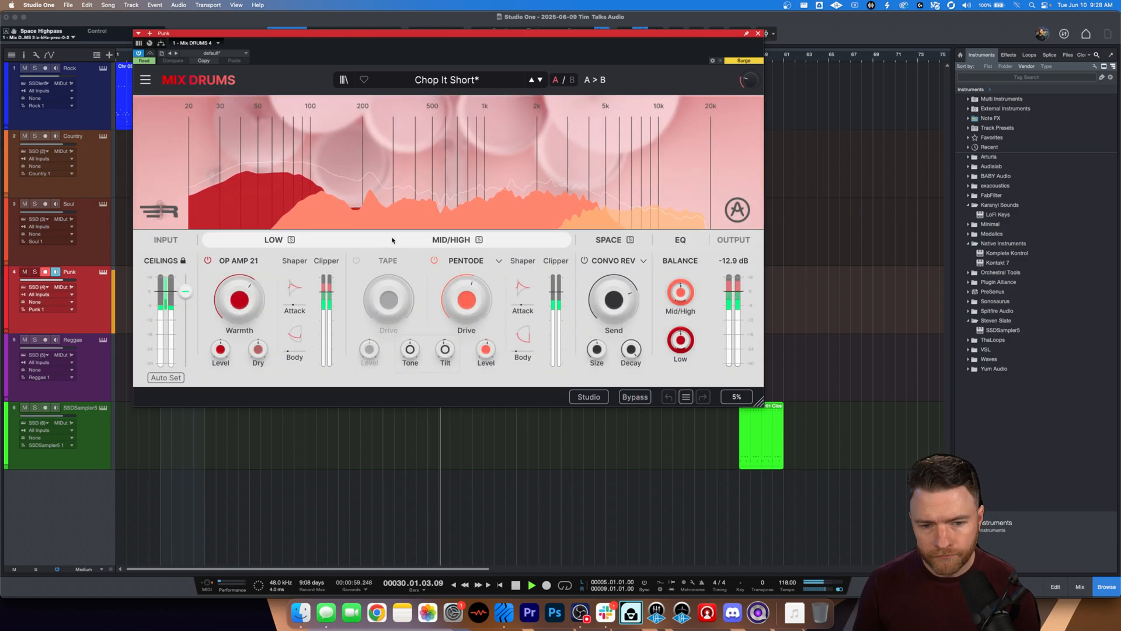
mouse_move(587, 224)
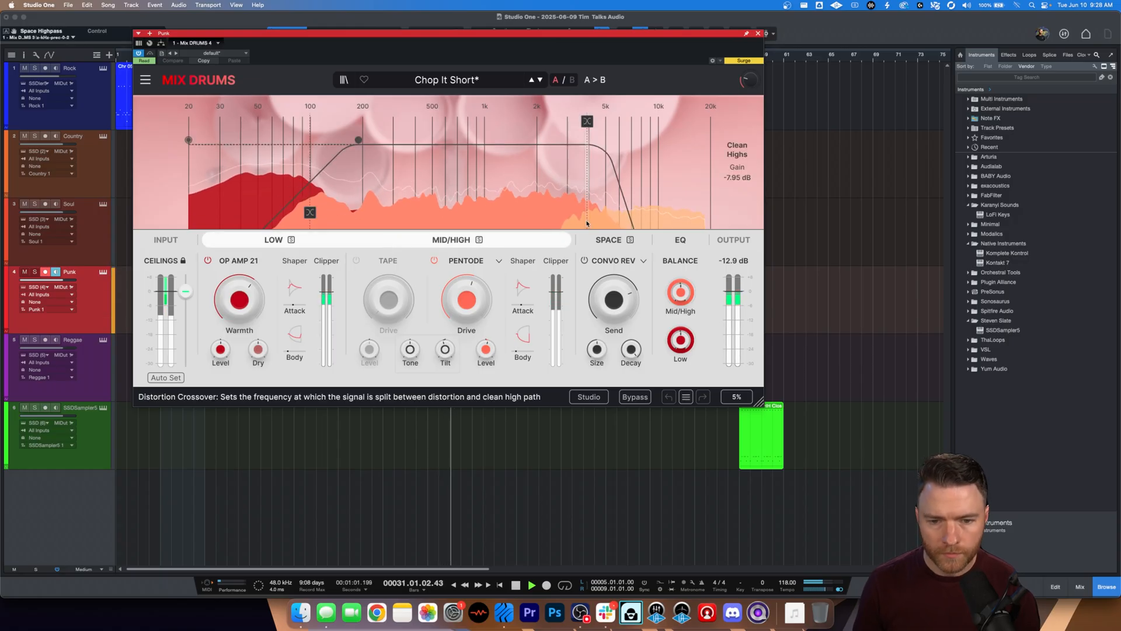
left_click(612, 239)
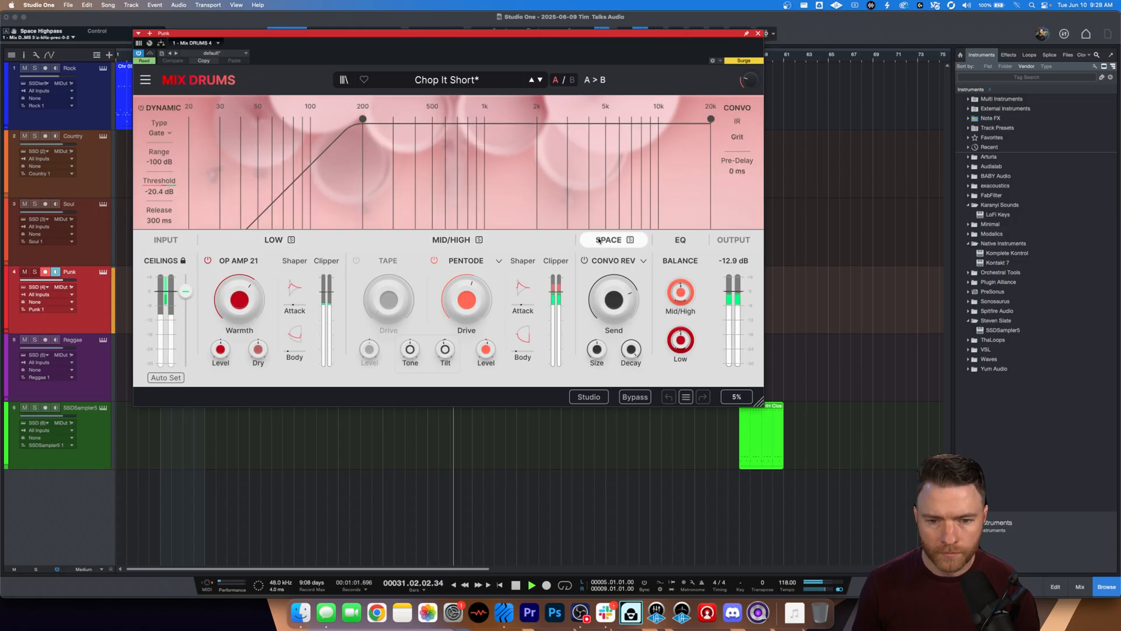
left_click(678, 242)
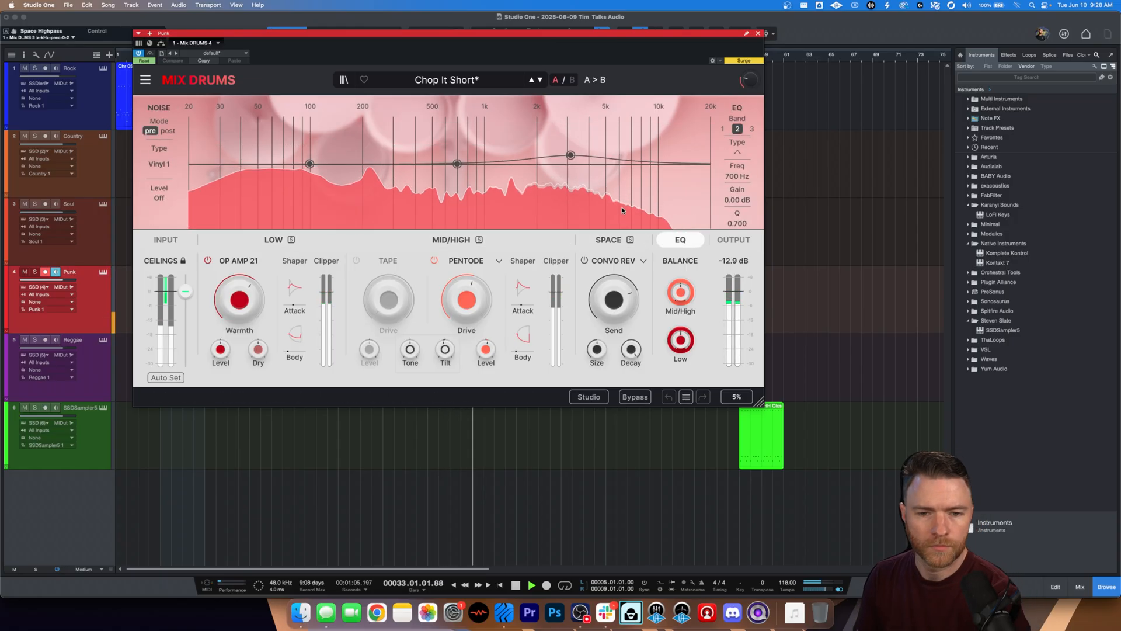
Switch to the Reggae track and review the Low and Mid/High, Delay and EQ settings of its Reductive Process preset.
key("Down")
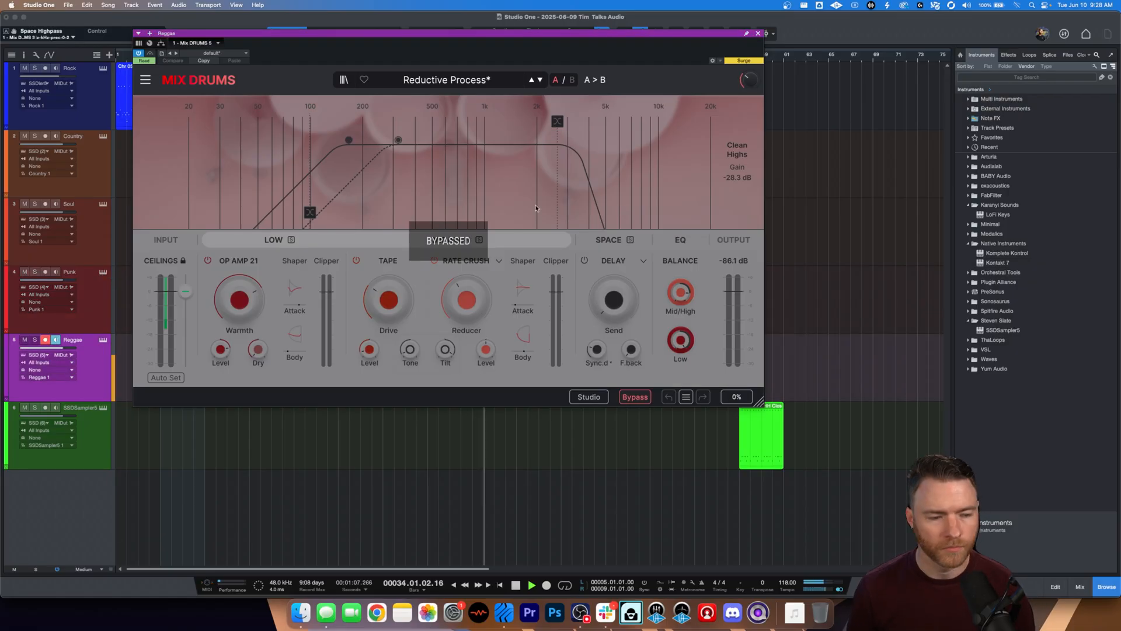
left_click(516, 238)
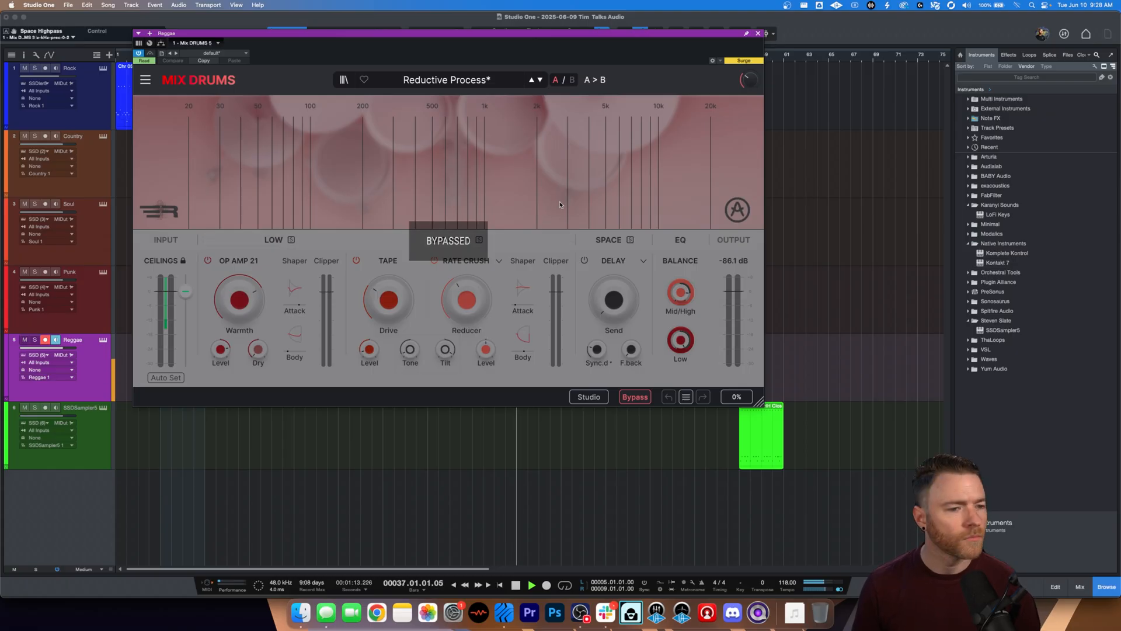
left_click(531, 242)
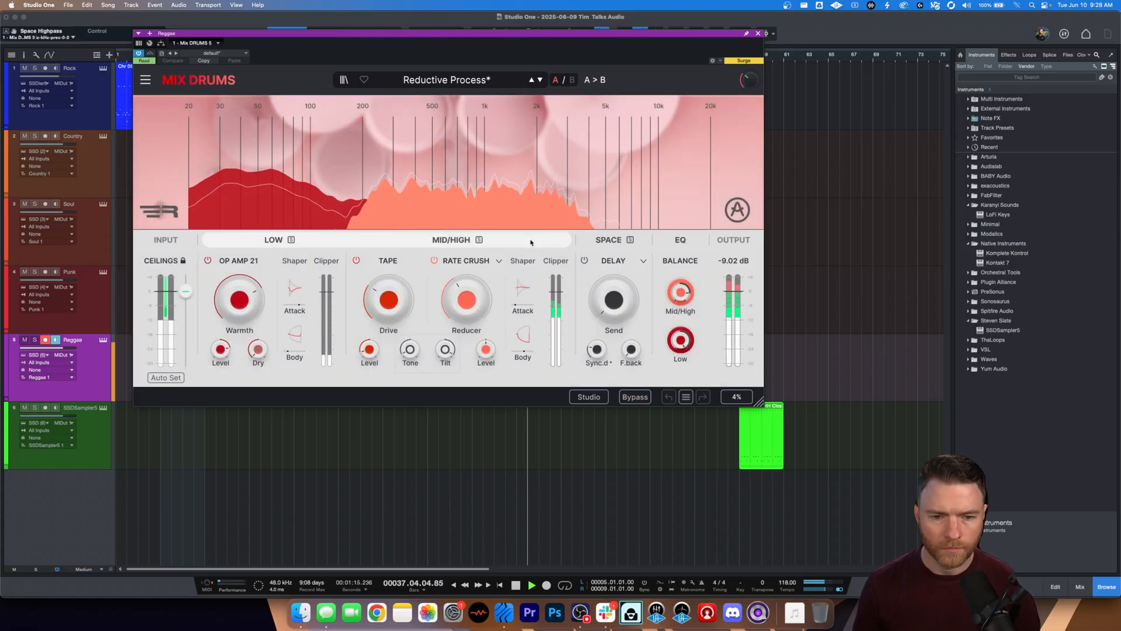
left_click(531, 242)
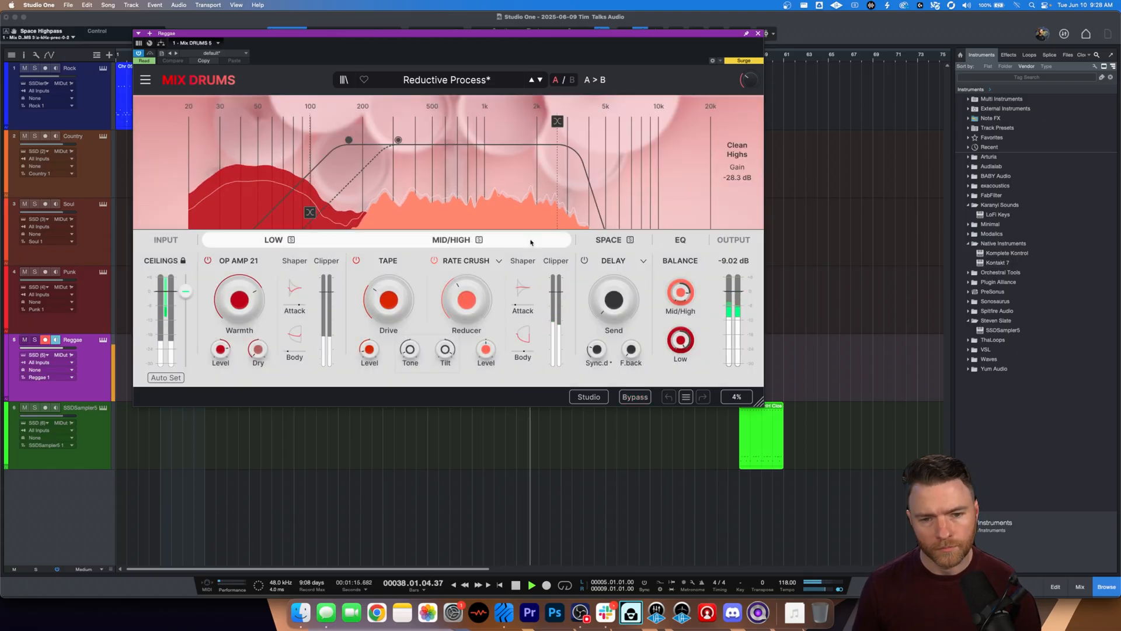
left_click(610, 242)
left_click(664, 243)
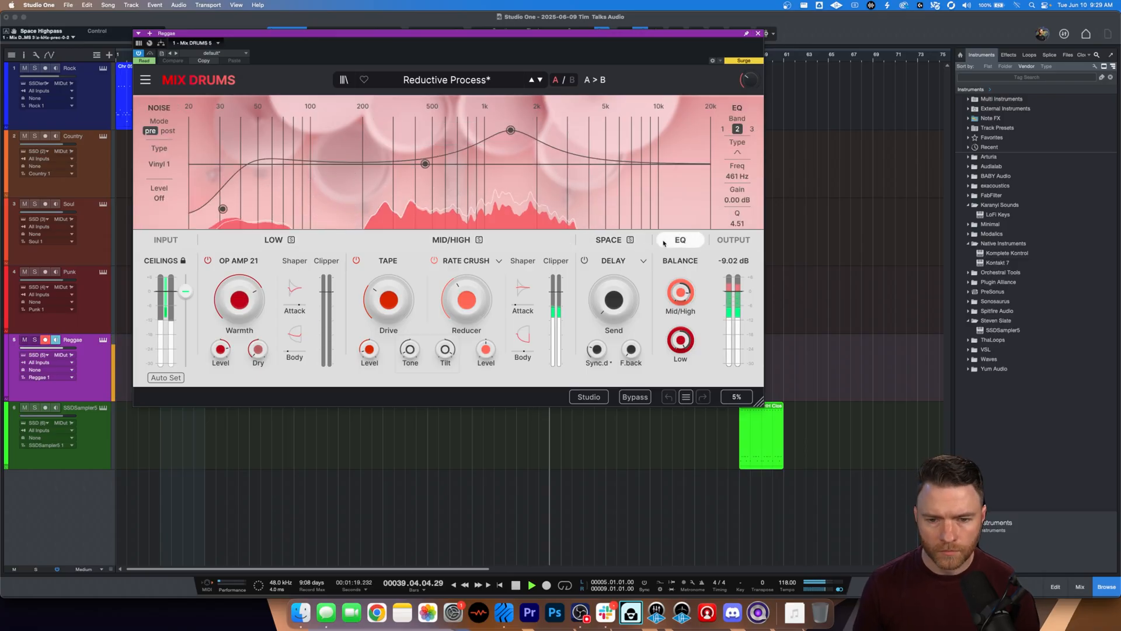